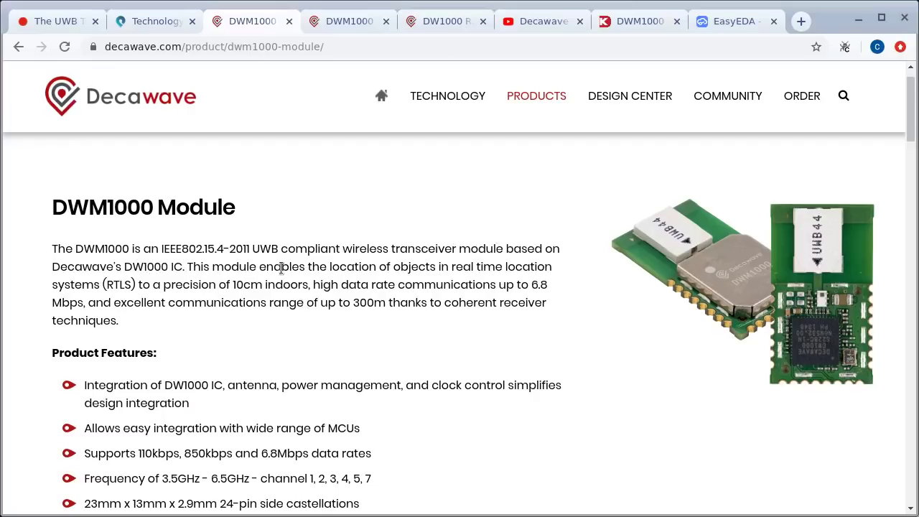
# Step: Highlight UWB in the DWM1000 module description and examine the UWB frequency spectrum figure in the Eliko article
pyautogui.moveTo(255, 247); pyautogui.dragTo(278, 248)
pyautogui.click(328, 286)
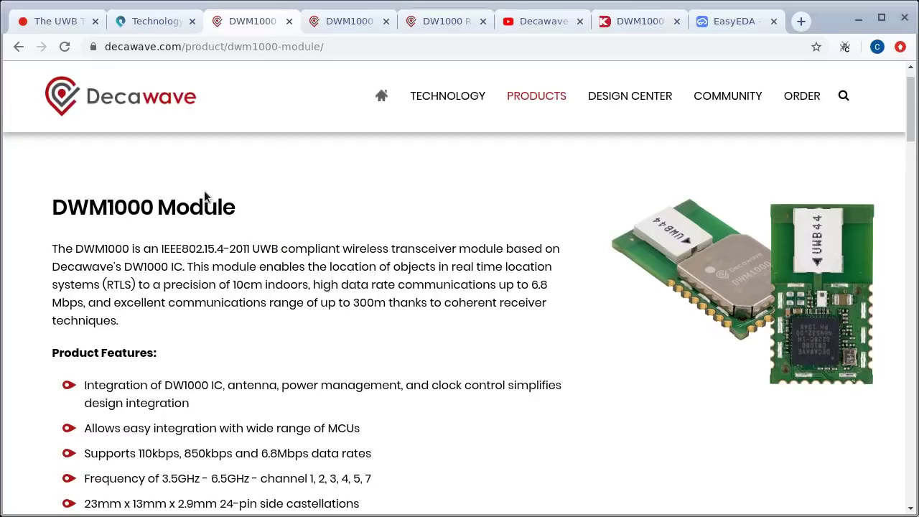
pyautogui.click(62, 26)
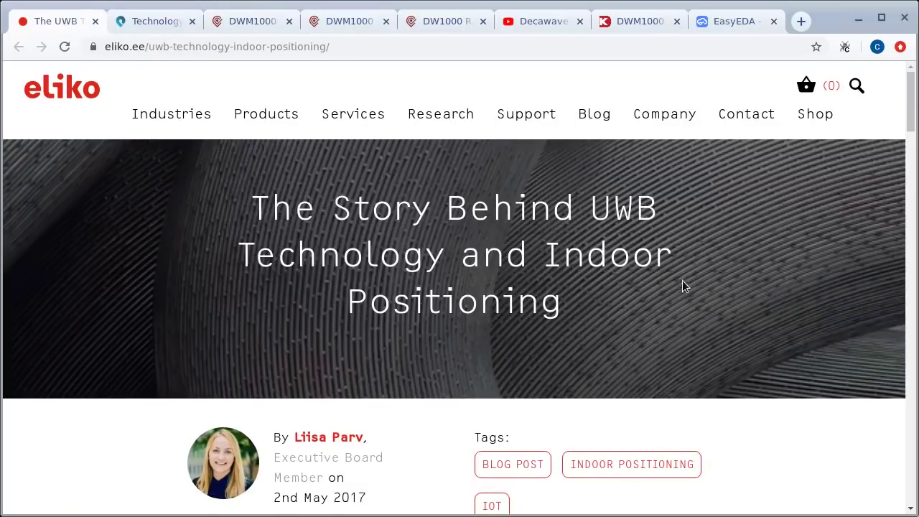
pyautogui.scroll(-5, 689, 289)
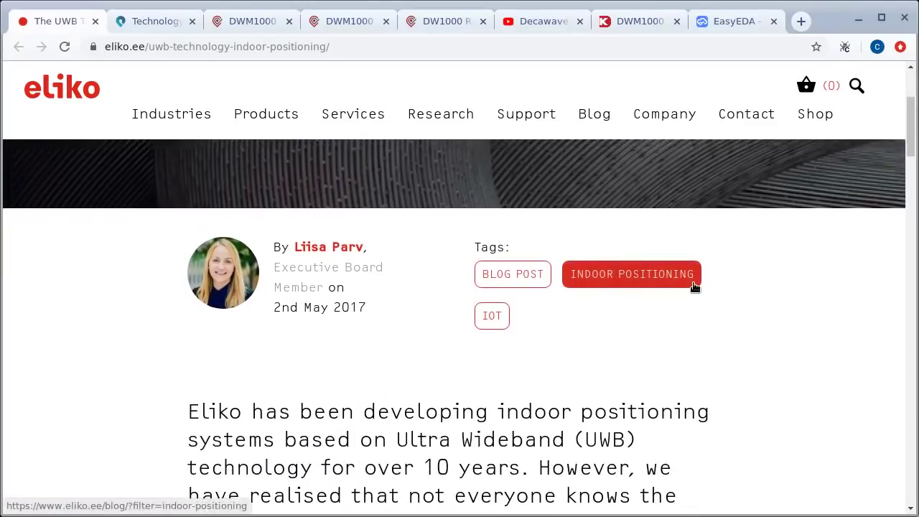
pyautogui.scroll(-6, 742, 311)
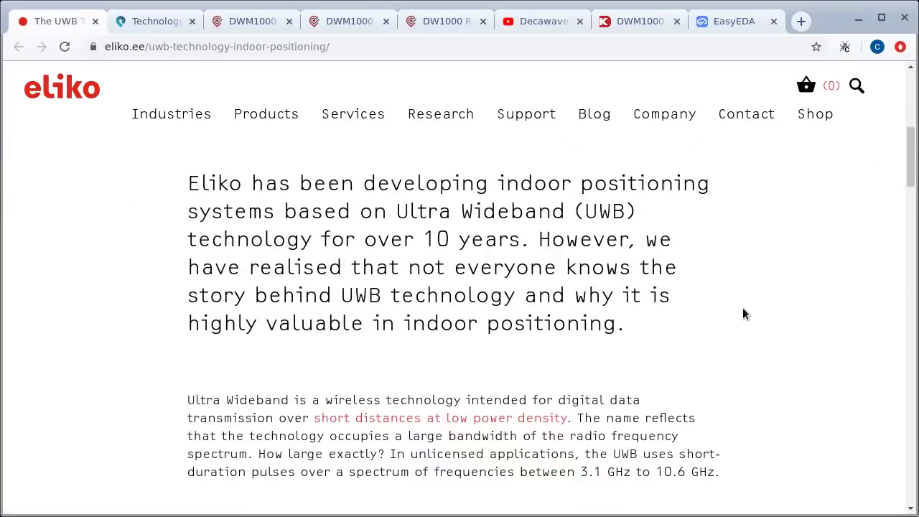
pyautogui.scroll(-2, 743, 314)
pyautogui.scroll(-7, 746, 312)
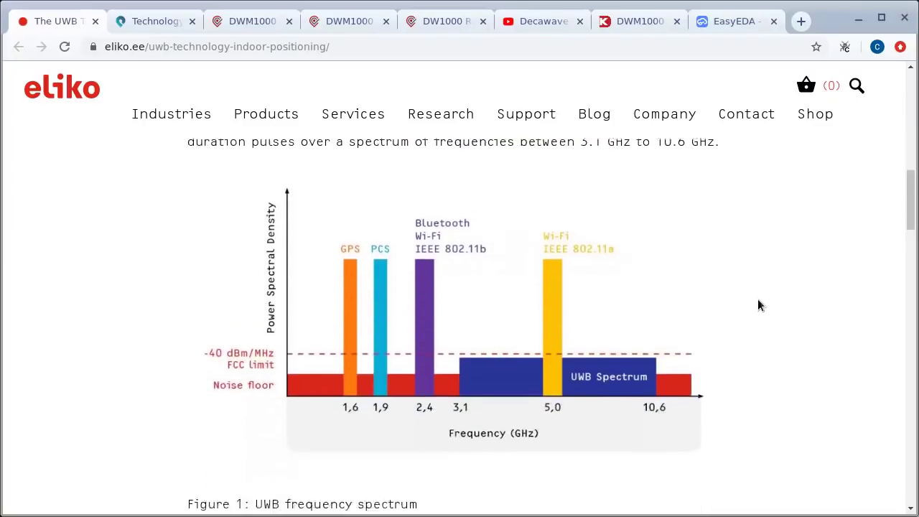
pyautogui.scroll(1, 758, 305)
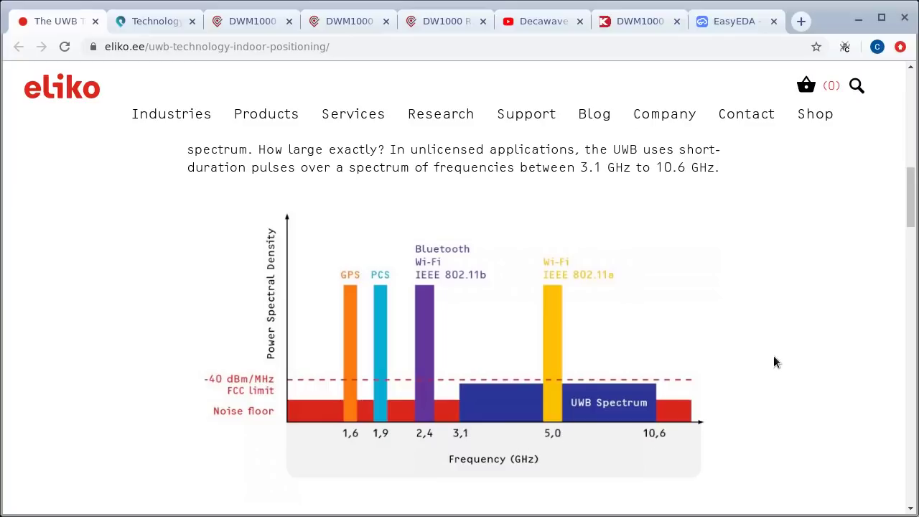
pyautogui.scroll(-1, 793, 334)
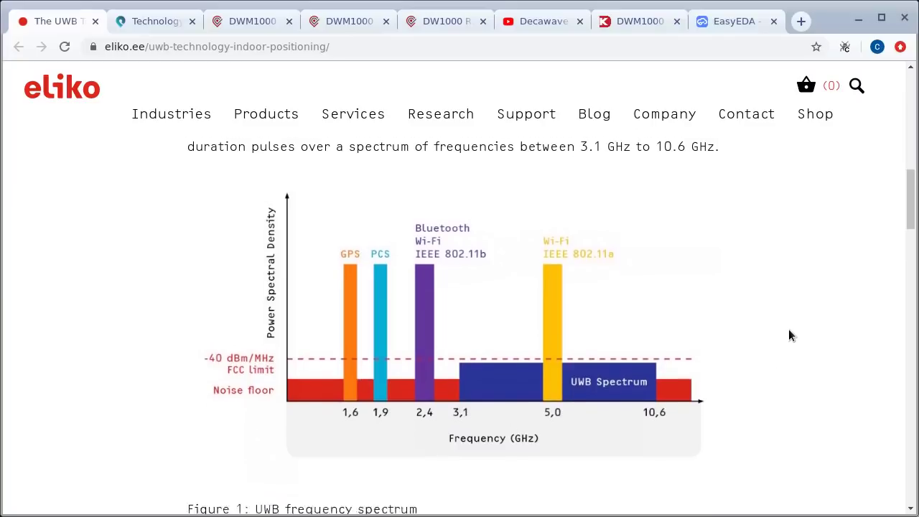
# Step: Review the UWB signal benefits in the Eliko article, highlighting "High precision ranging", "time-of-flight" and "location down to centimetres"
pyautogui.scroll(-10, 766, 316)
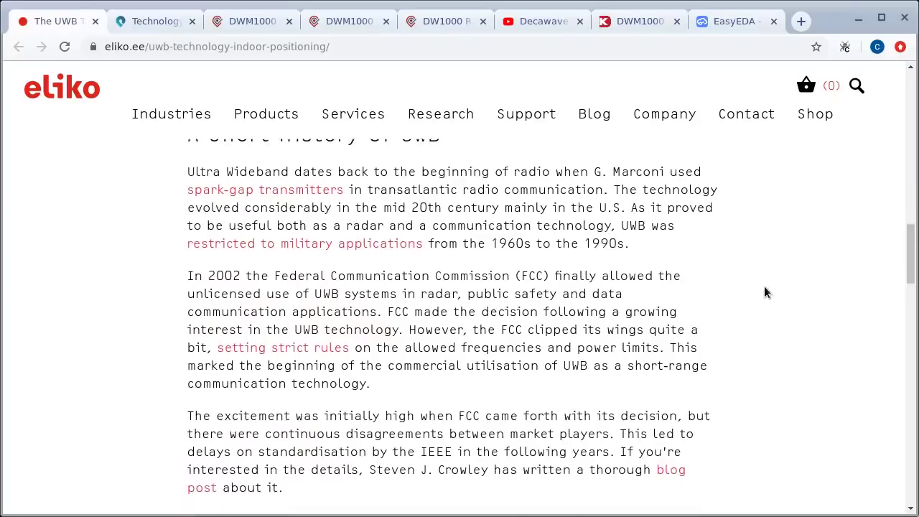
pyautogui.scroll(-10, 767, 290)
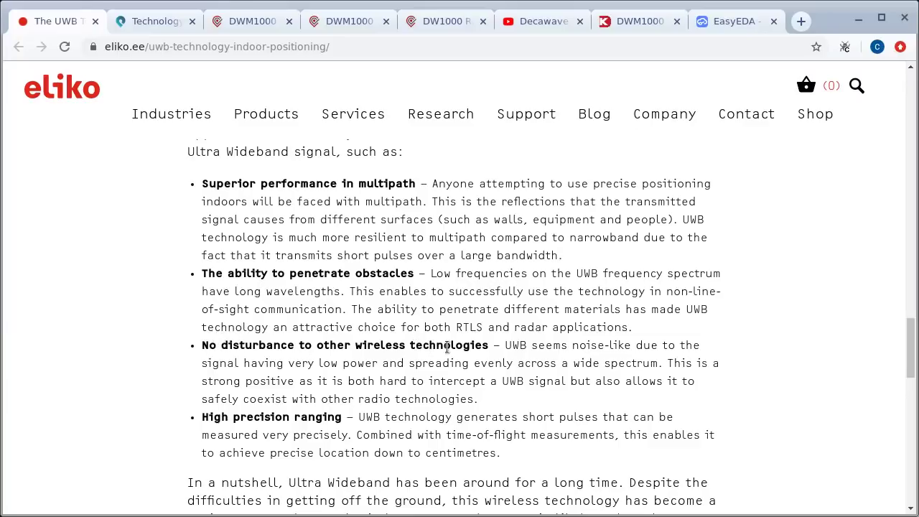
pyautogui.moveTo(202, 416); pyautogui.dragTo(338, 416)
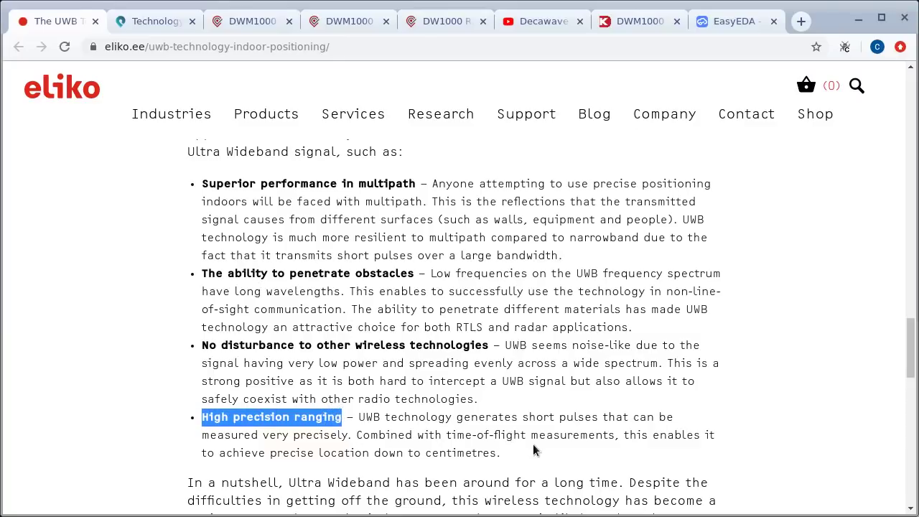
pyautogui.moveTo(445, 434); pyautogui.dragTo(527, 434)
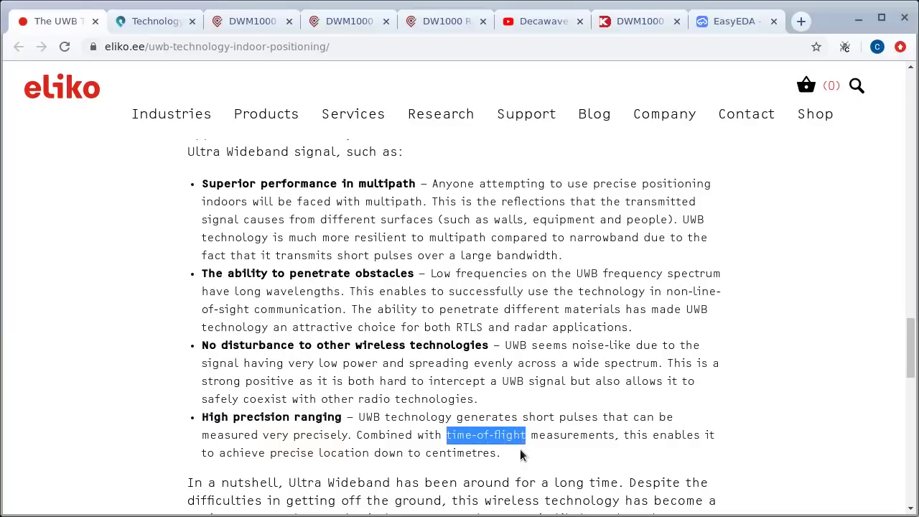
pyautogui.click(521, 455)
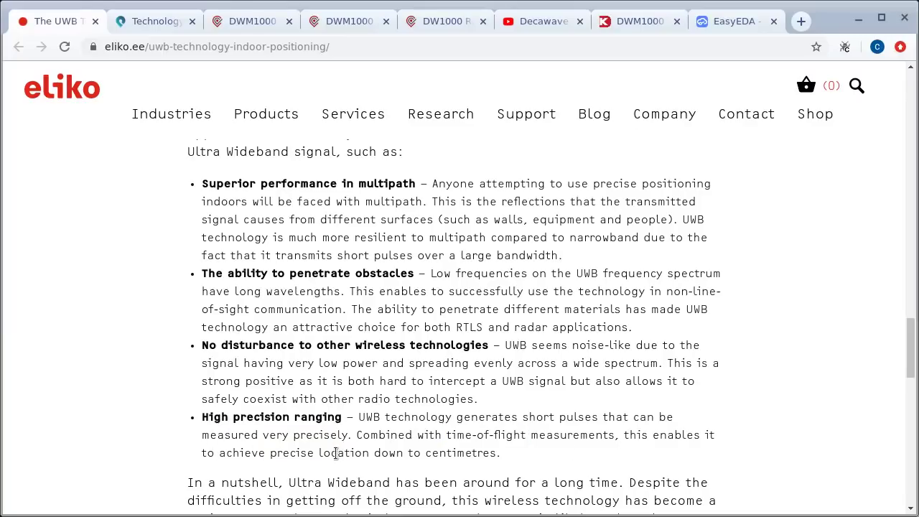
pyautogui.moveTo(319, 453); pyautogui.dragTo(498, 453)
pyautogui.click(498, 453)
# Step: Examine the Pozyx article on how ultra-wideband works, including the pulse figure and the received-signal reflection graph
pyautogui.click(151, 22)
pyautogui.moveTo(323, 98)
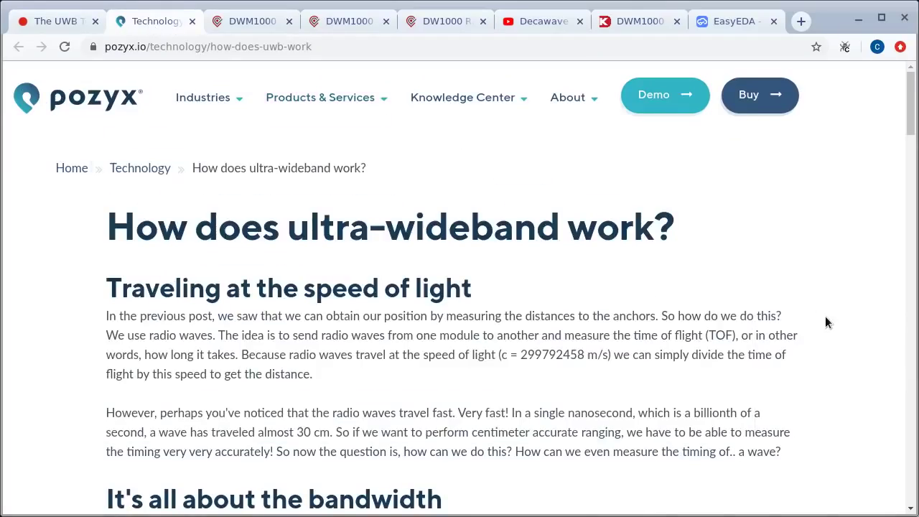
pyautogui.scroll(-4, 825, 320)
pyautogui.scroll(-1, 829, 293)
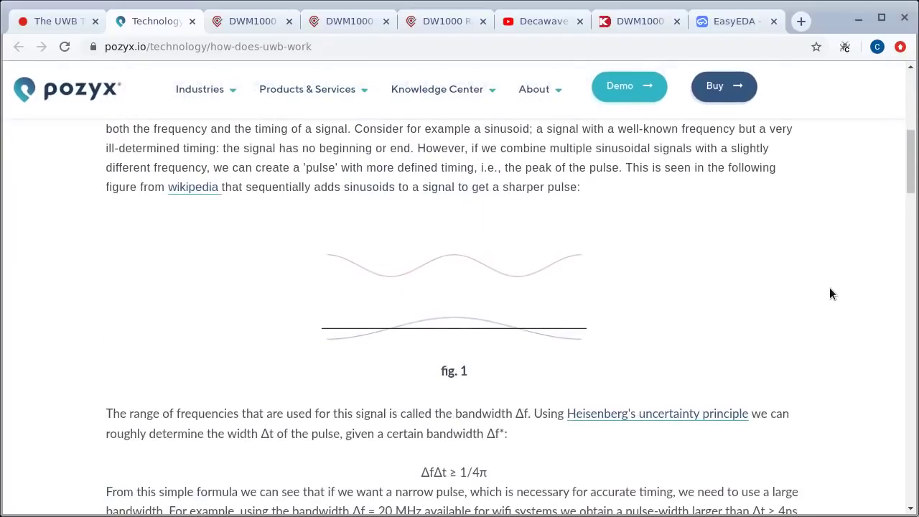
pyautogui.scroll(6, 824, 271)
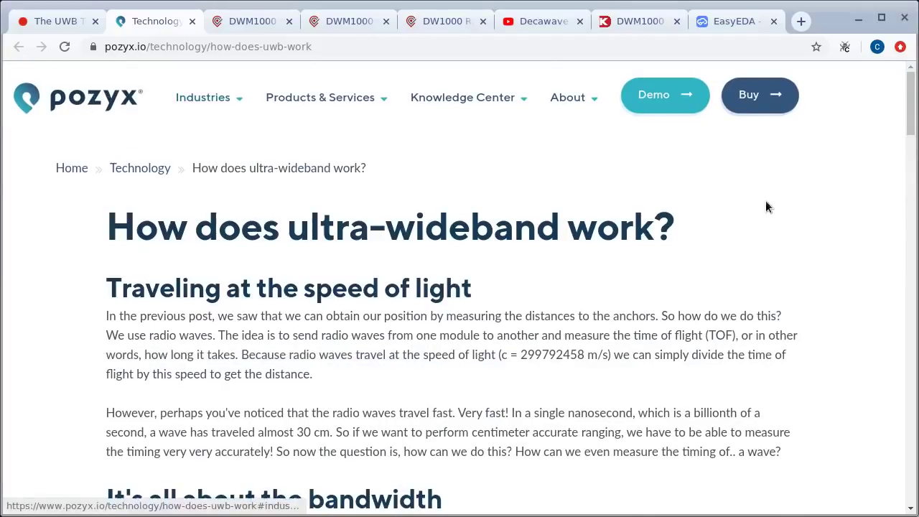
pyautogui.scroll(-2, 812, 269)
pyautogui.scroll(-7, 813, 276)
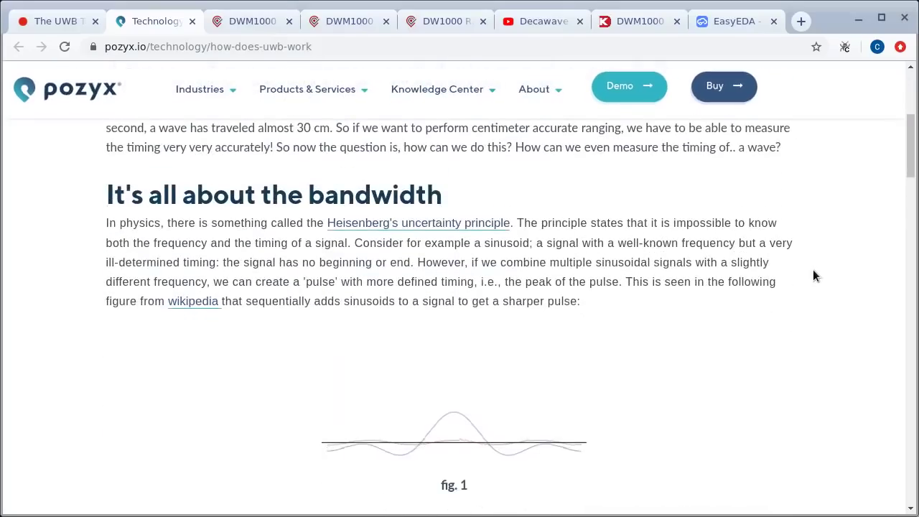
pyautogui.scroll(-4, 813, 271)
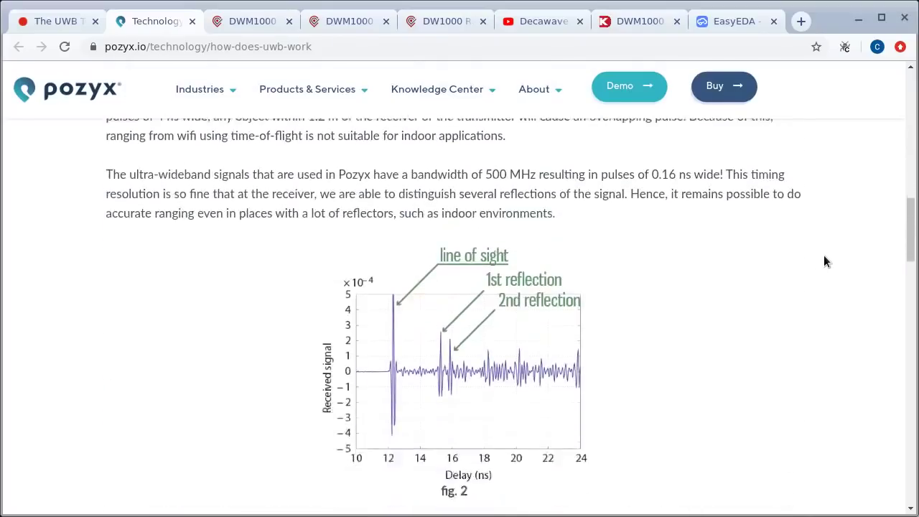
# Step: Highlight the DWM1000 name on its Decawave product page and view the DW1000 Radio IC page for comparison
pyautogui.click(234, 28)
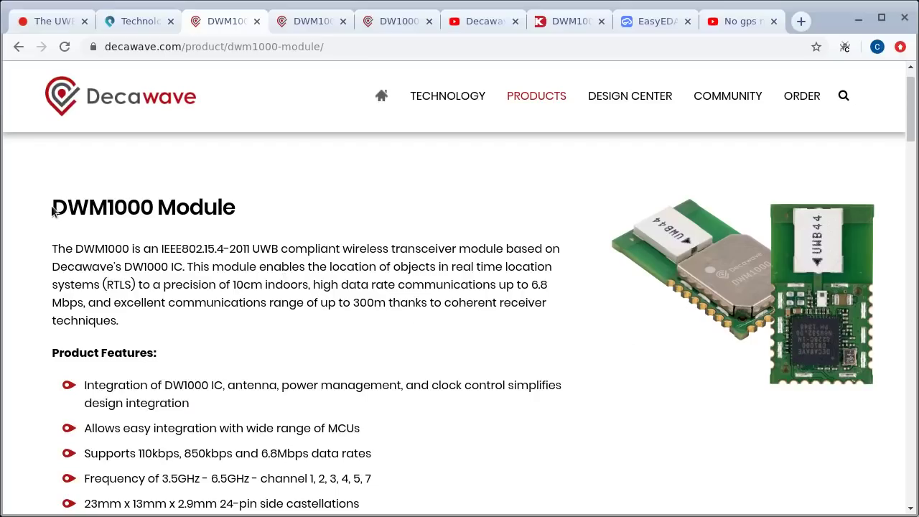
pyautogui.moveTo(54, 207); pyautogui.dragTo(152, 210)
pyautogui.click(221, 212)
pyautogui.click(387, 22)
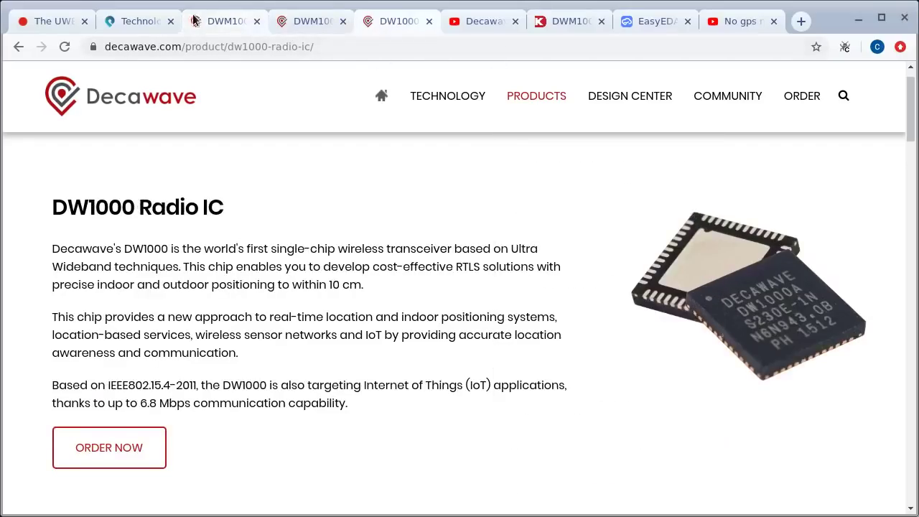
# Step: Return to the DWM1000 module page and highlight the communications range statement in its description
pyautogui.click(220, 24)
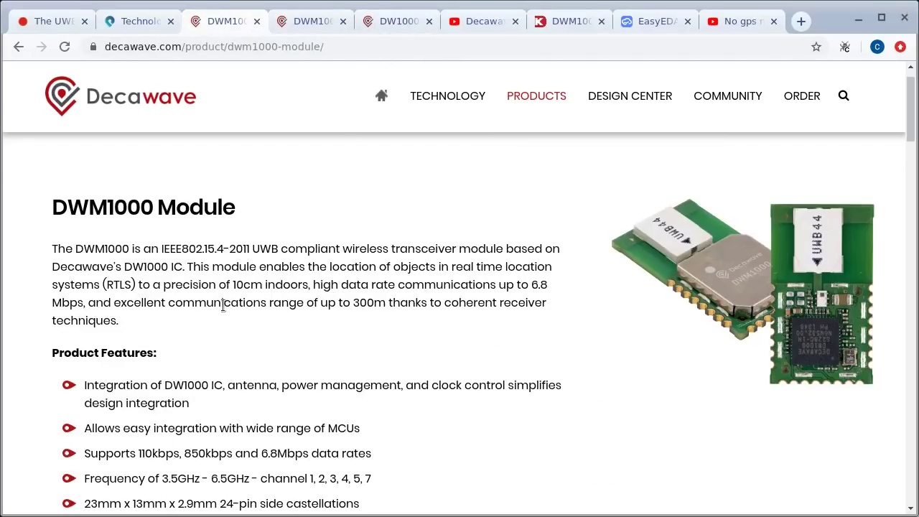
pyautogui.moveTo(113, 303); pyautogui.dragTo(385, 303)
pyautogui.click(414, 297)
# Step: Review the DWM1000 feature highlights and product documentation list, and read through the DWM1000 product brief
pyautogui.scroll(-3, 117, 244)
pyautogui.scroll(-7, 328, 267)
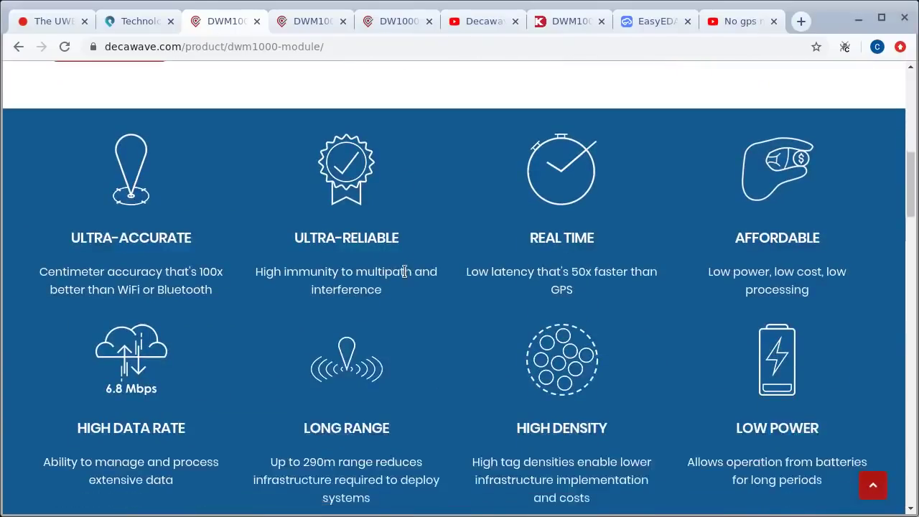
pyautogui.scroll(-3, 404, 270)
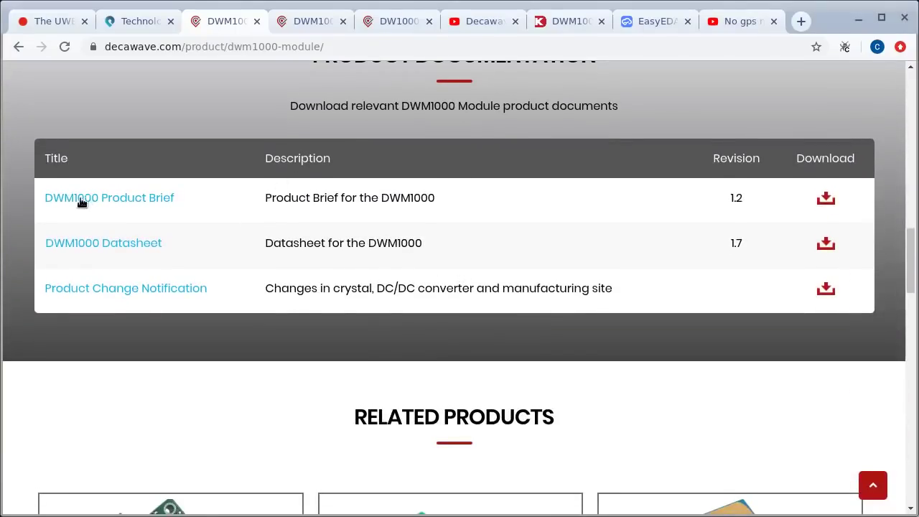
pyautogui.click(310, 21)
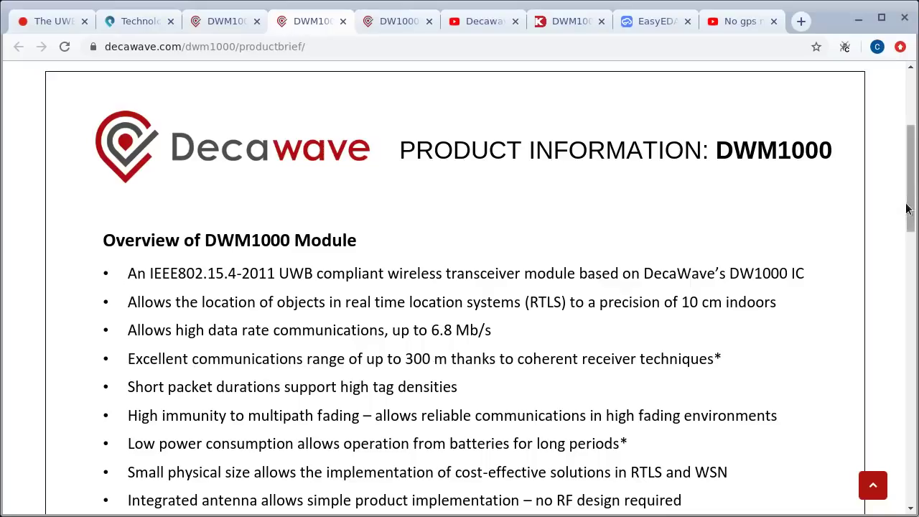
pyautogui.moveTo(908, 201); pyautogui.dragTo(908, 323)
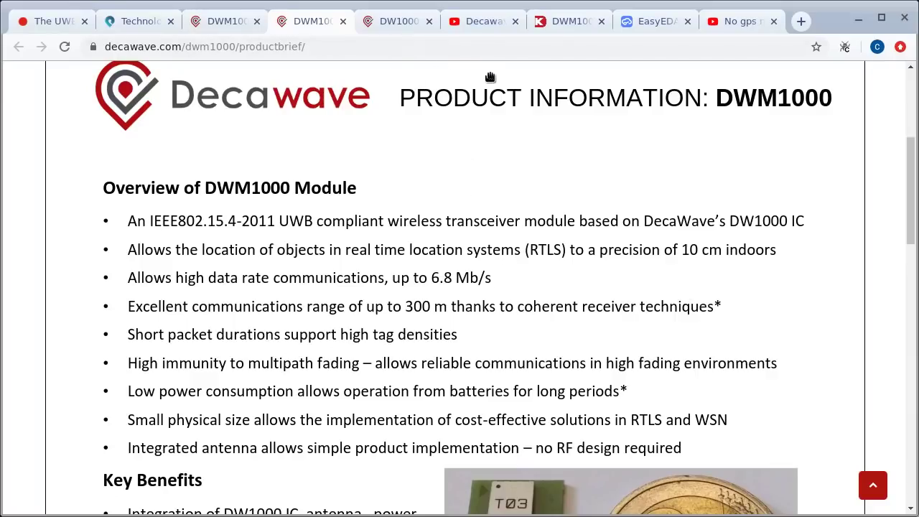
# Step: Open the YouTube video "Decawave DW1000 prototype distance meter", play a short section and pause it
pyautogui.click(475, 24)
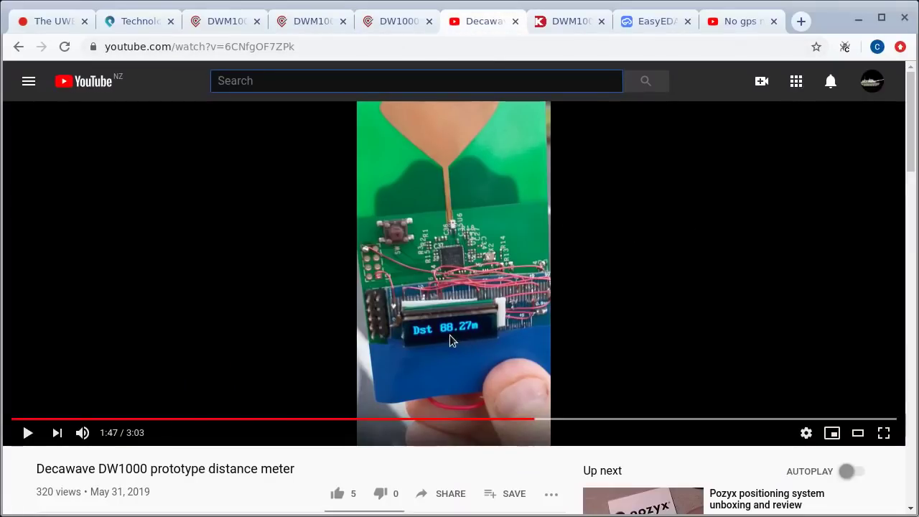
pyautogui.click(26, 433)
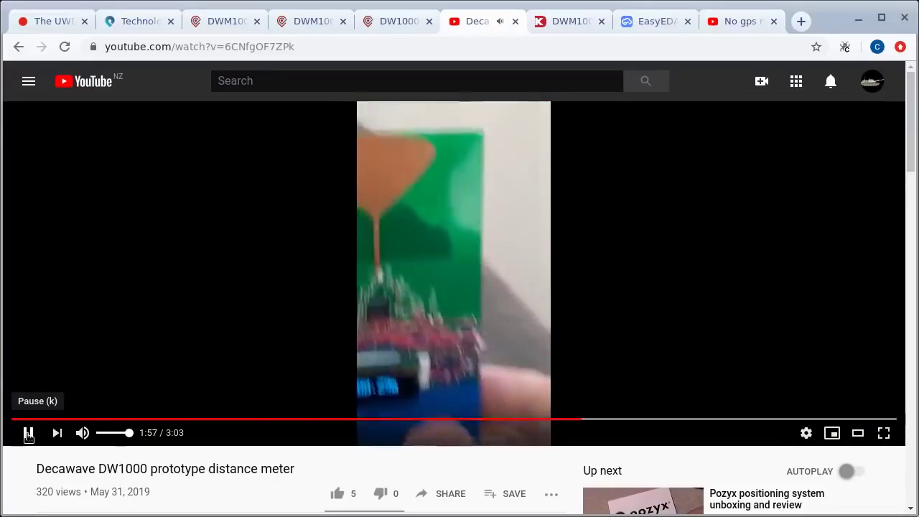
pyautogui.click(28, 434)
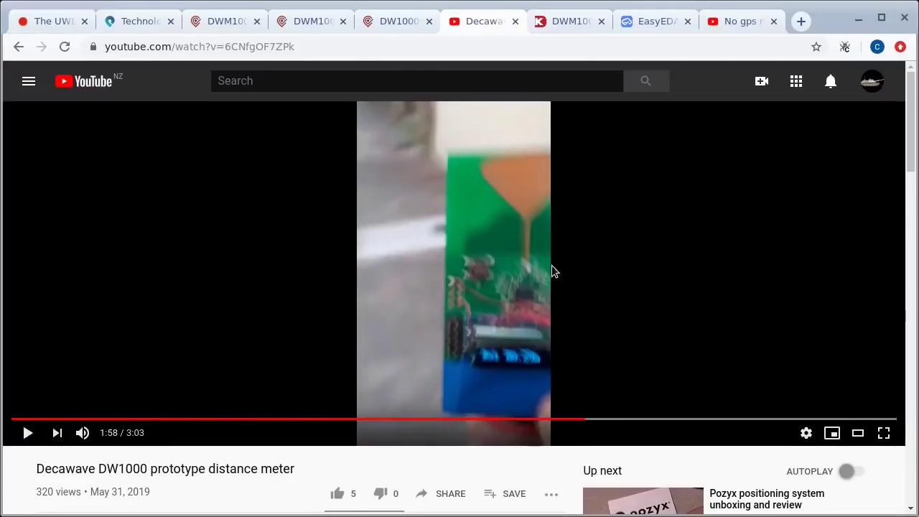
# Step: Seek through the paused distance meter video to inspect the displayed distances at different points, ending at 0:42
pyautogui.click(598, 425)
pyautogui.click(613, 424)
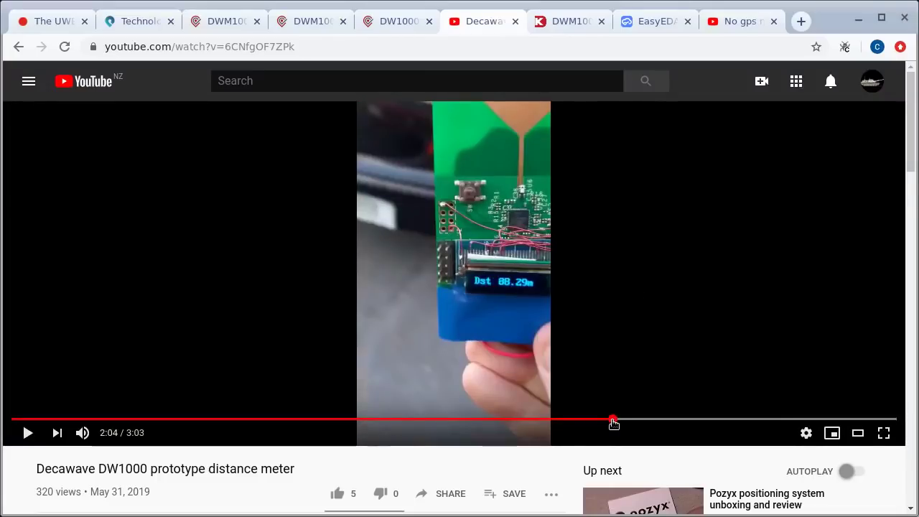
pyautogui.click(753, 424)
pyautogui.click(789, 422)
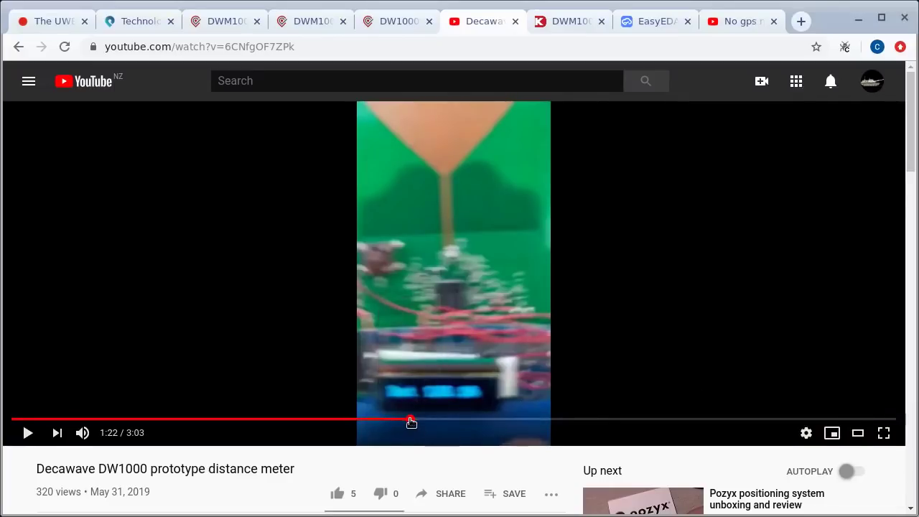
pyautogui.click(313, 418)
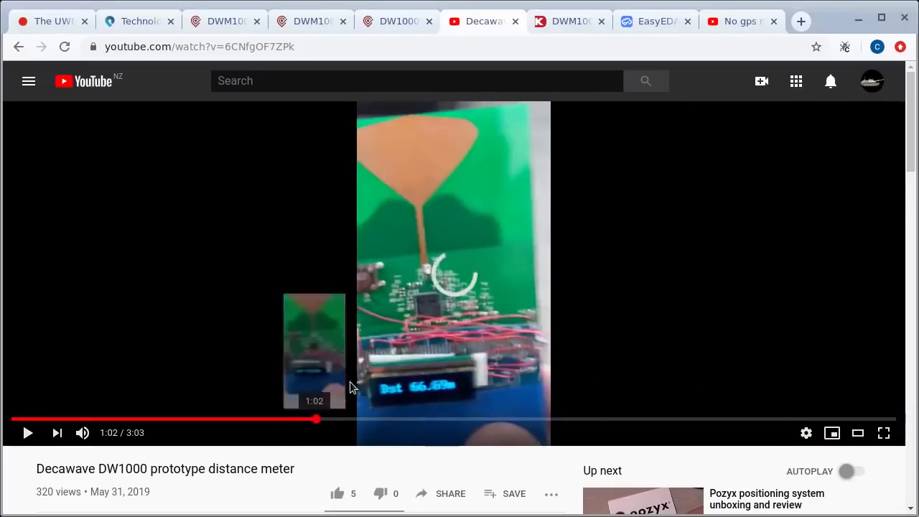
pyautogui.click(218, 419)
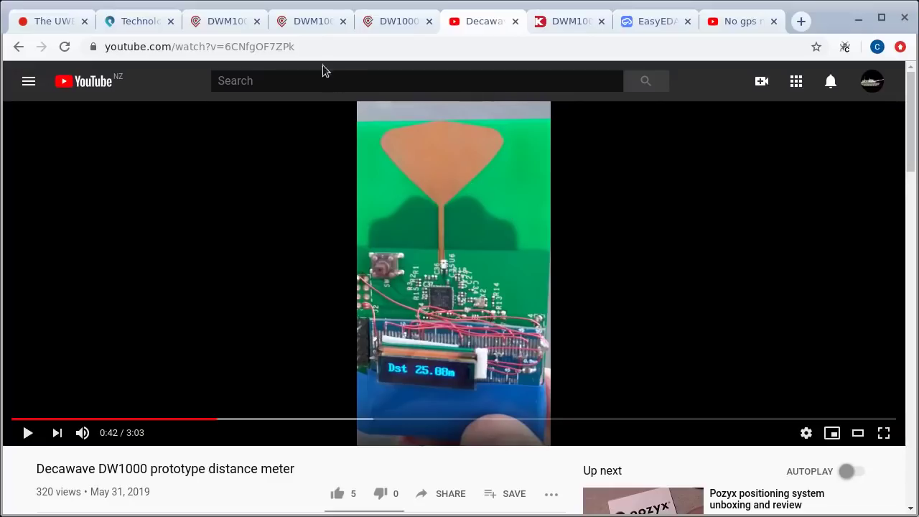
# Step: Revisit the DWM1000 module page and check the Digi-Key listing's price breaks, highlighting the extended price for one unit
pyautogui.click(226, 22)
pyautogui.scroll(15, 348, 162)
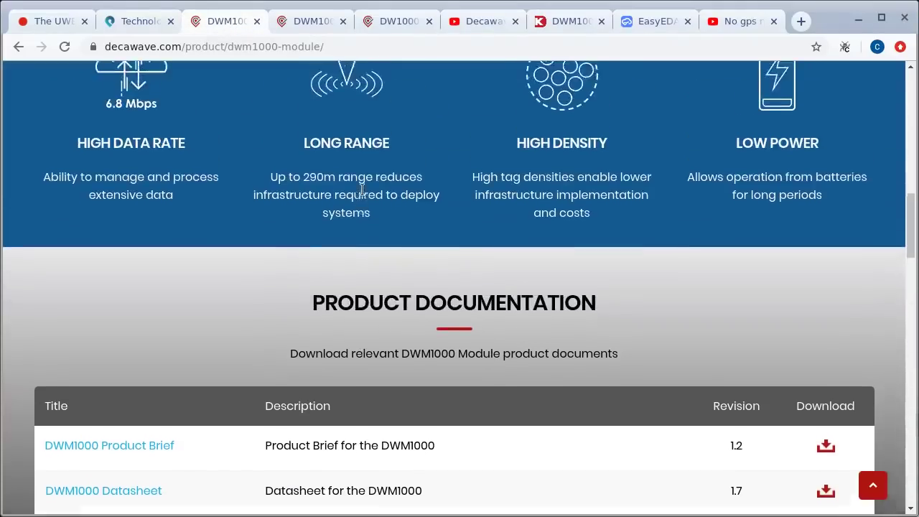
pyautogui.click(565, 21)
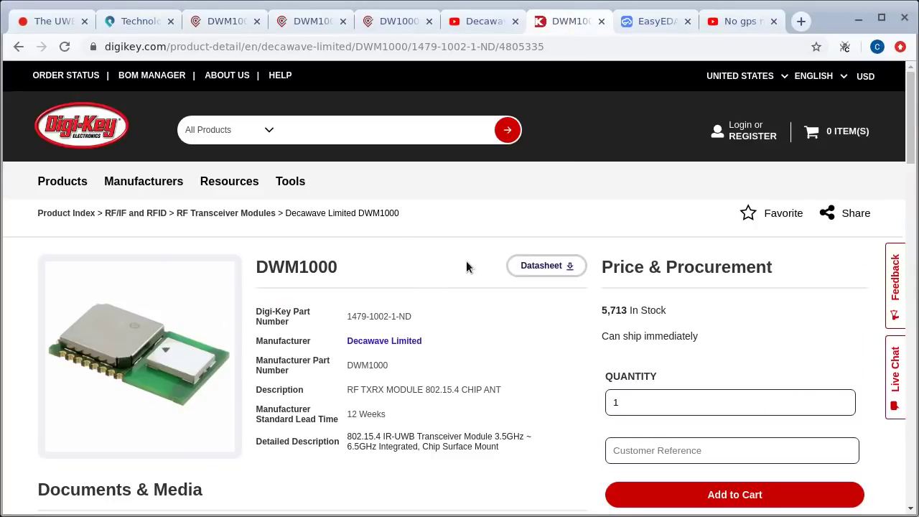
pyautogui.scroll(-3, 520, 258)
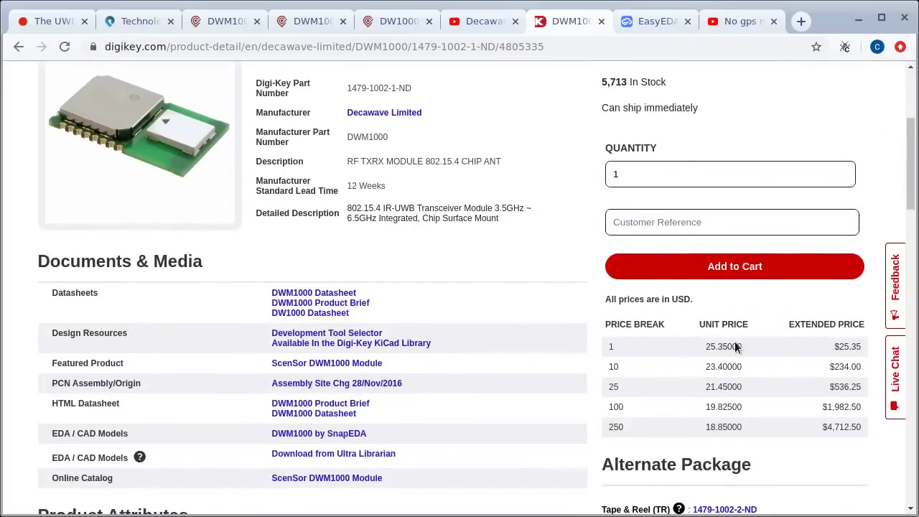
pyautogui.moveTo(837, 346); pyautogui.dragTo(855, 347)
pyautogui.scroll(3, 592, 309)
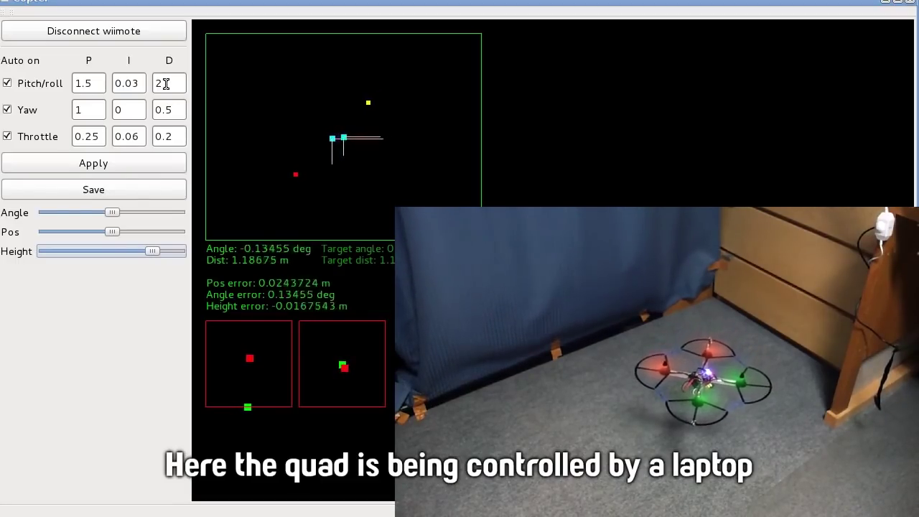
# Step: Set and apply a Pitch/roll D gain of 1.9 for the quadcopter, and increase its Angle setting
pyautogui.doubleClick(165, 83)
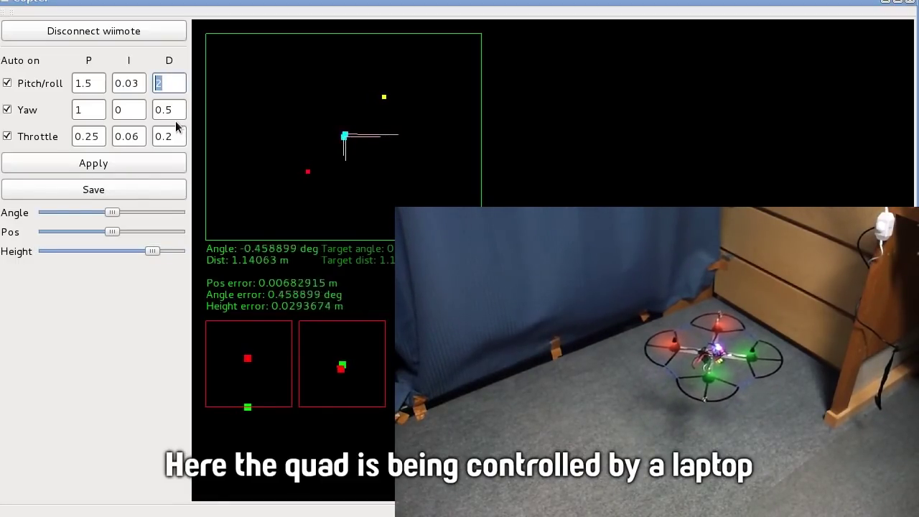
pyautogui.write('1.')
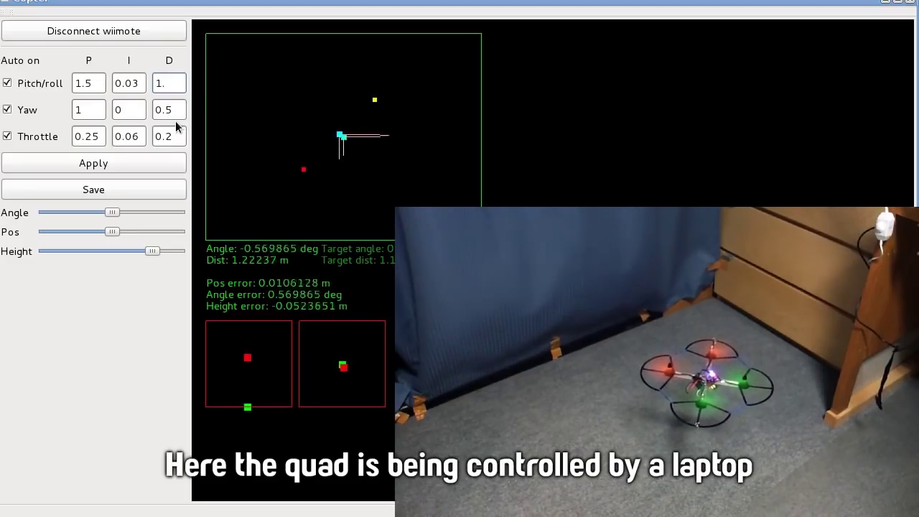
pyautogui.write('9')
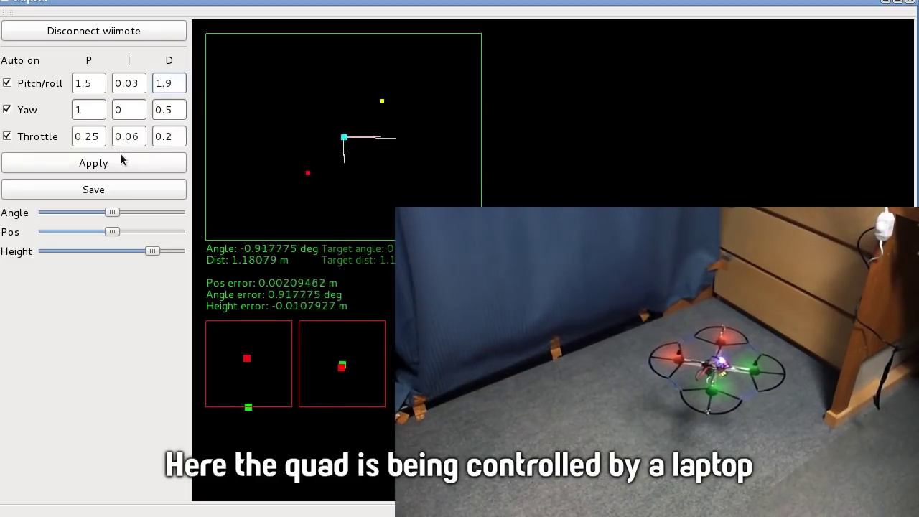
pyautogui.click(104, 165)
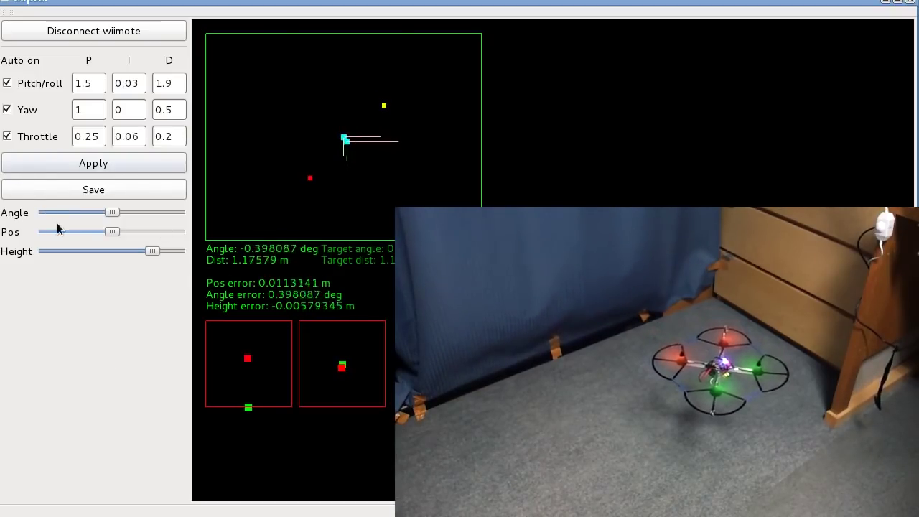
pyautogui.moveTo(106, 213); pyautogui.dragTo(175, 214)
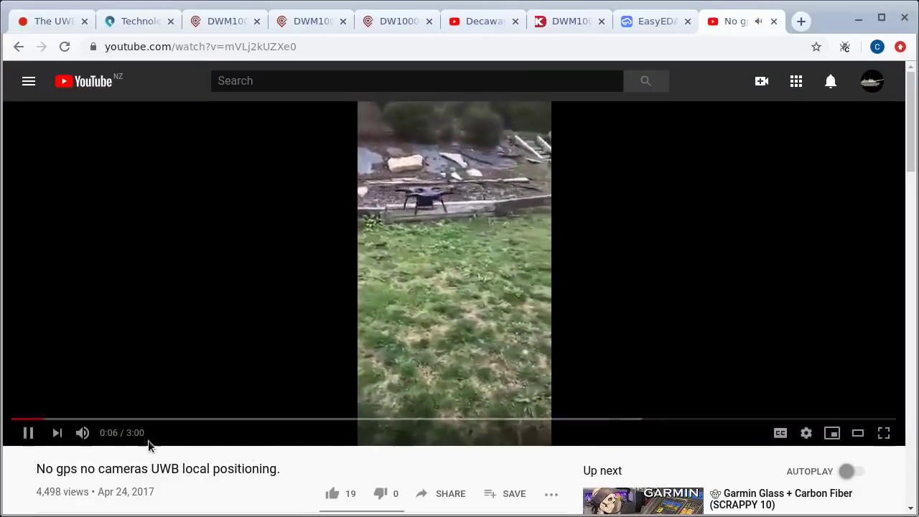
# Step: Adjust the volume of the YouTube video "No gps no cameras UWB local positioning." and pause it at 0:43
pyautogui.click(105, 434)
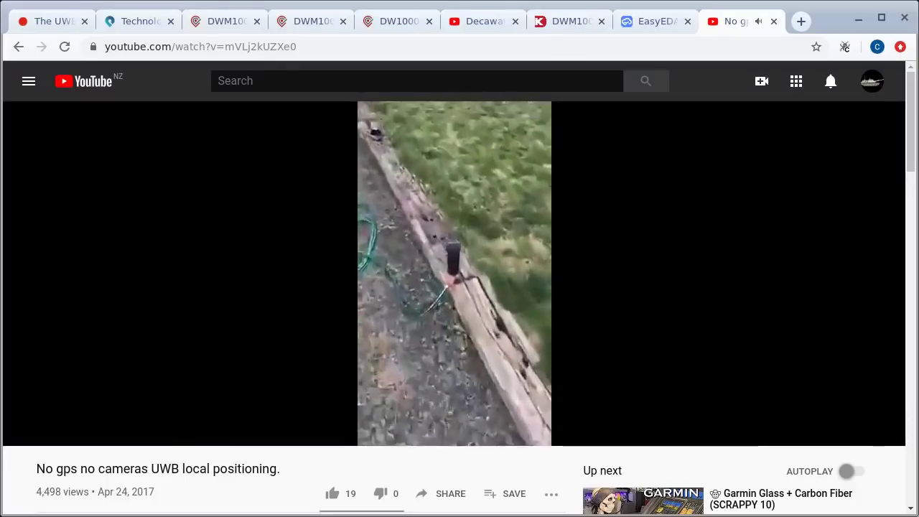
pyautogui.moveTo(116, 433)
pyautogui.mouseDown()
pyautogui.moveTo(126, 433)
pyautogui.moveTo(106, 435)
pyautogui.mouseUp()
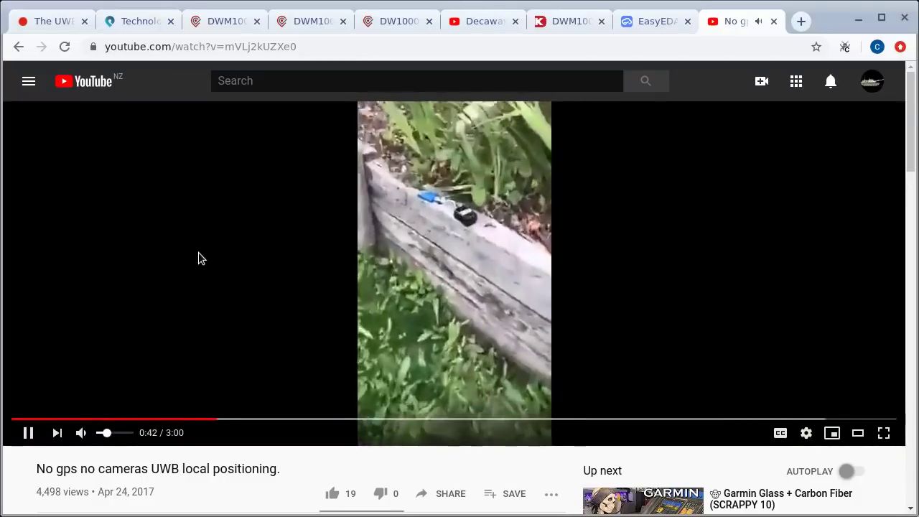
pyautogui.click(198, 252)
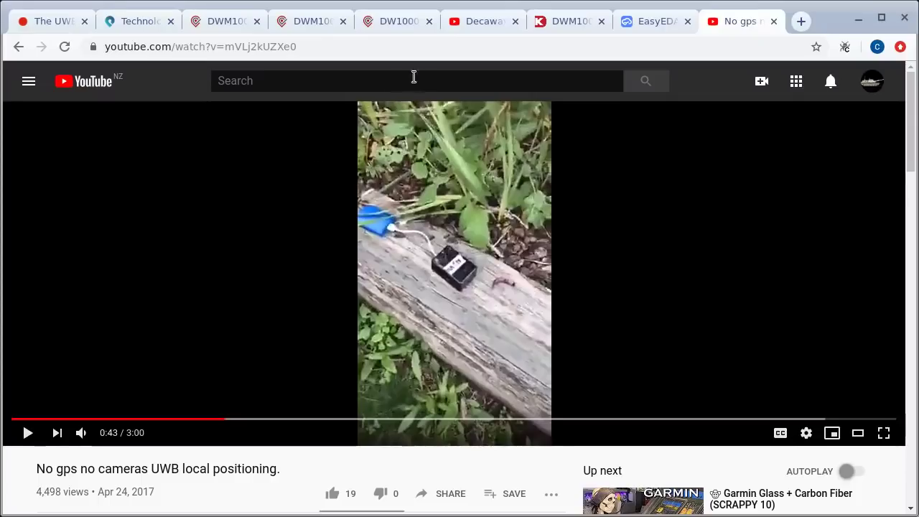
# Step: Revisit the paused video and Decawave's DWM1000 module page, and view the DWM1000 pro mini schematic in EasyEDA
pyautogui.click(658, 25)
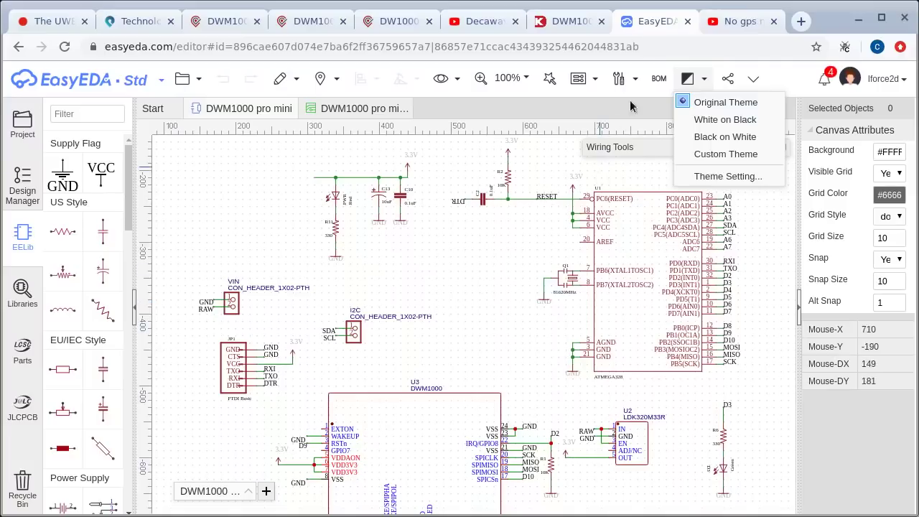
pyautogui.click(734, 22)
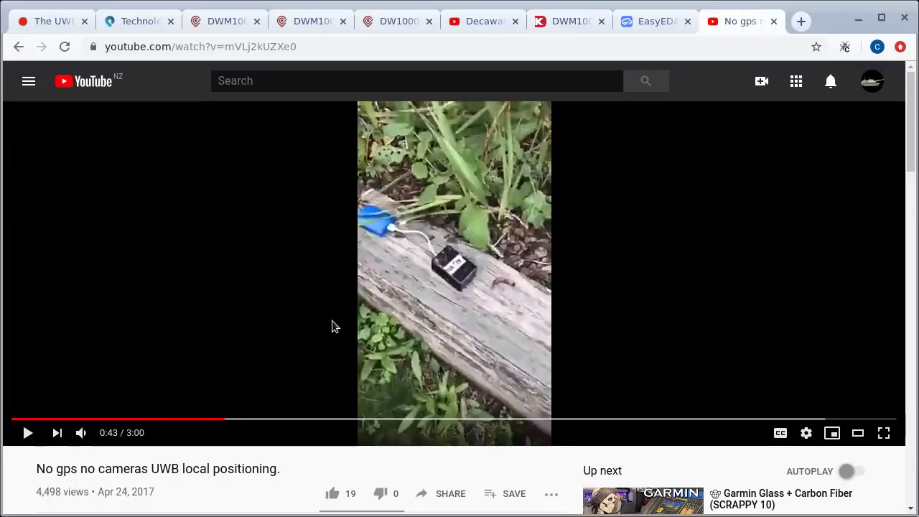
pyautogui.click(220, 22)
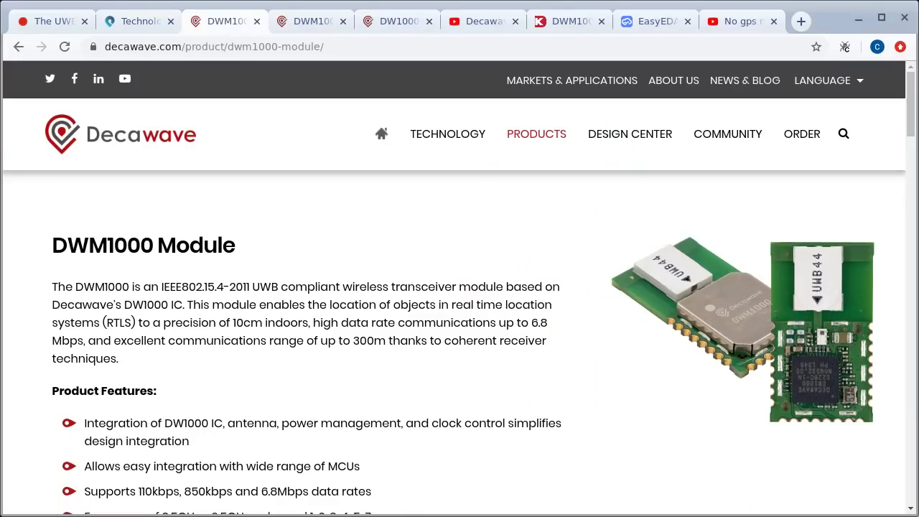
pyautogui.click(653, 21)
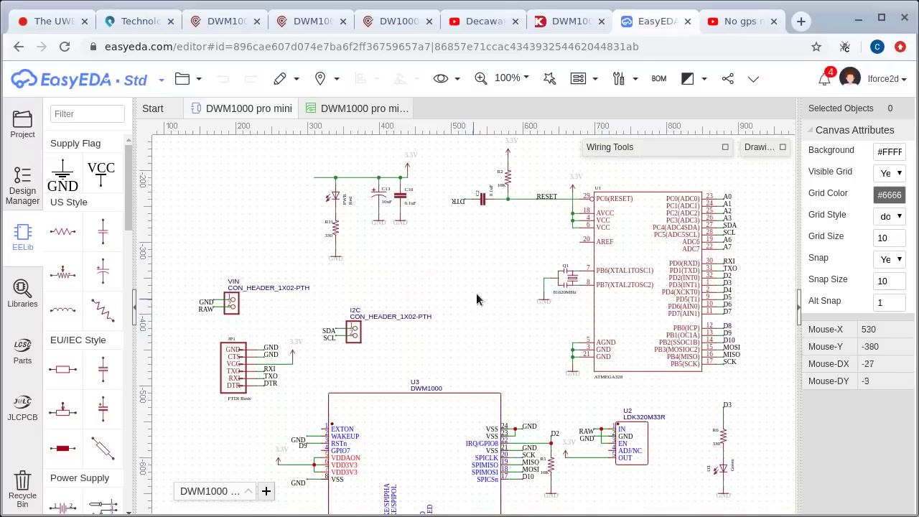
pyautogui.moveTo(485, 261); pyautogui.dragTo(483, 272, button='right')
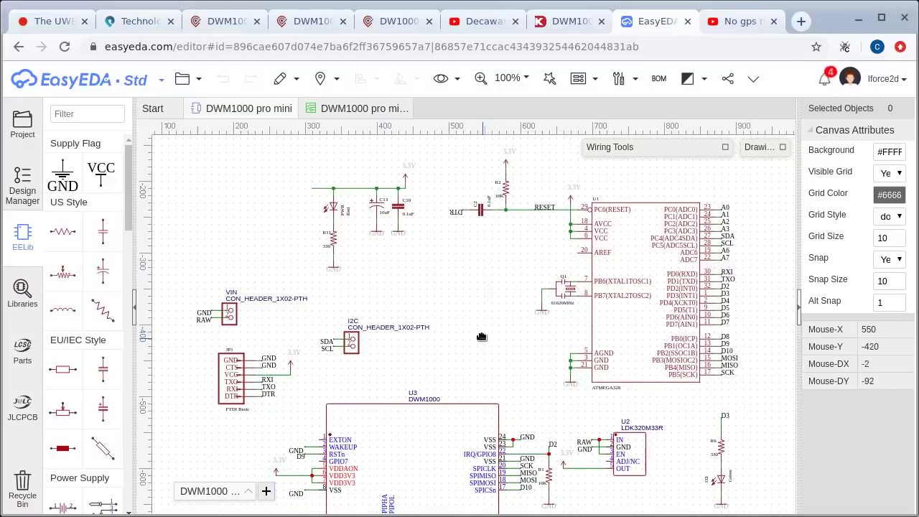
pyautogui.moveTo(478, 333); pyautogui.dragTo(480, 323, button='right')
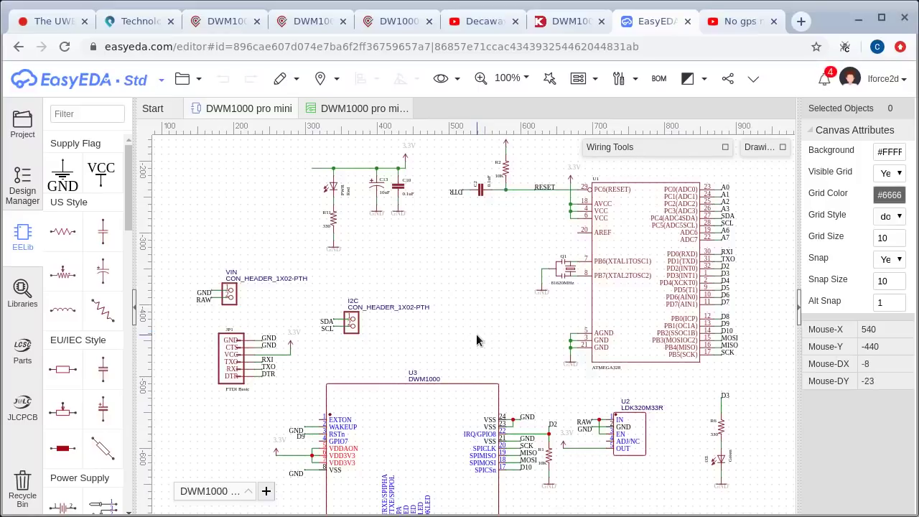
# Step: Inspect the DWM1000 pro mini PCB layout, from the LED resistors down to the VIN connector
pyautogui.click(347, 112)
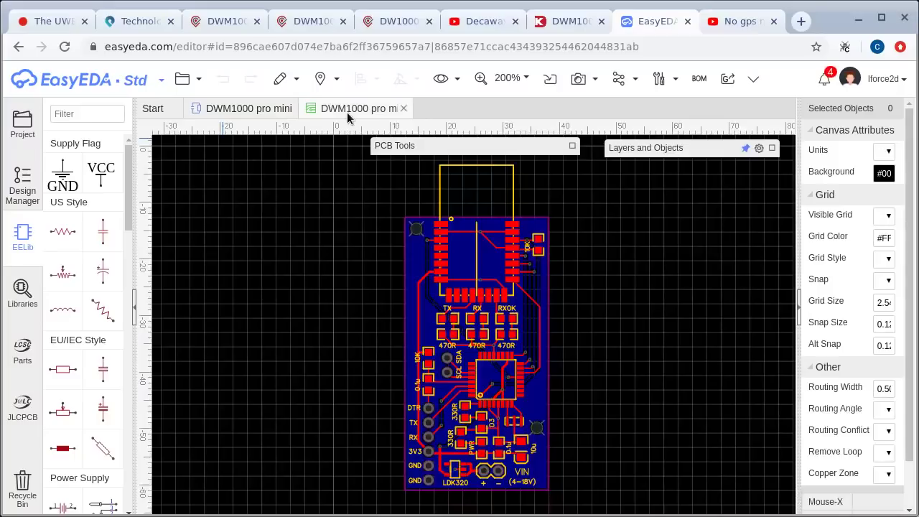
pyautogui.scroll(3, 495, 347)
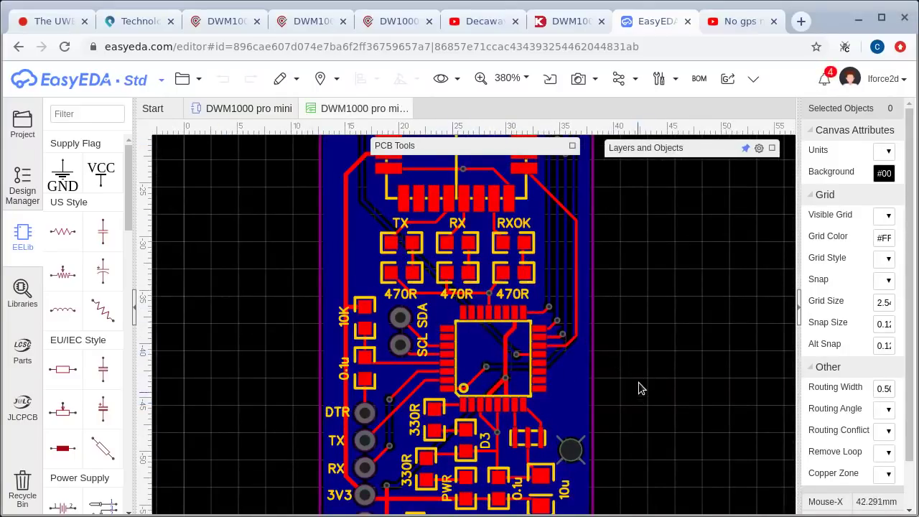
pyautogui.scroll(-2, 638, 373)
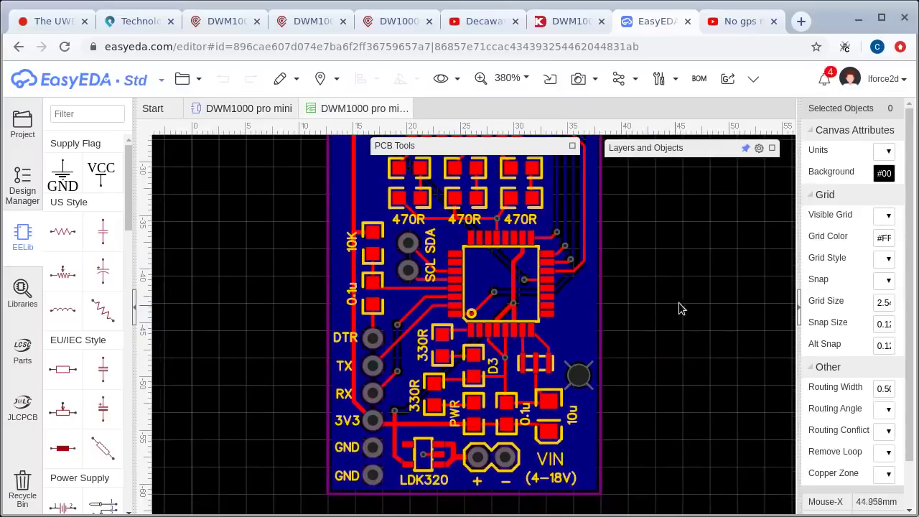
# Step: Return to the schematic and examine its overall layout and the TXLED, RXLED and RXOKLED circuits up close
pyautogui.click(242, 107)
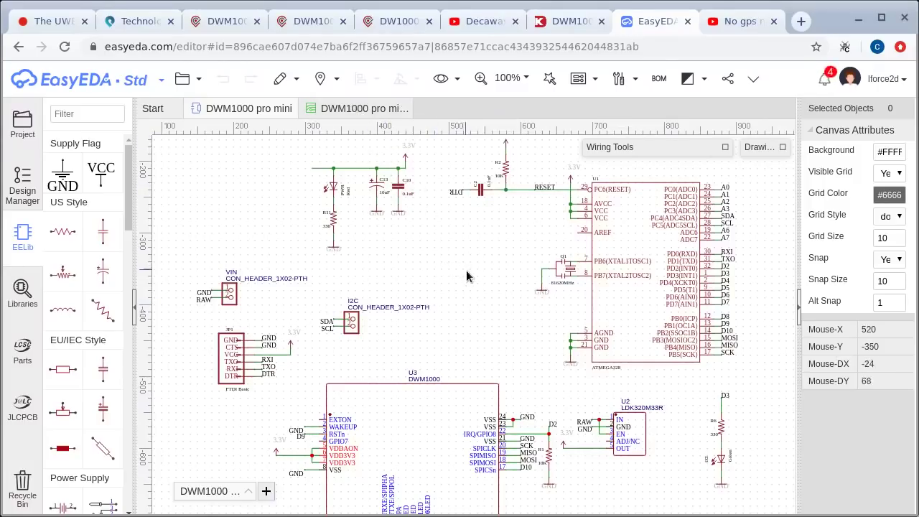
pyautogui.moveTo(468, 287); pyautogui.dragTo(463, 299, button='right')
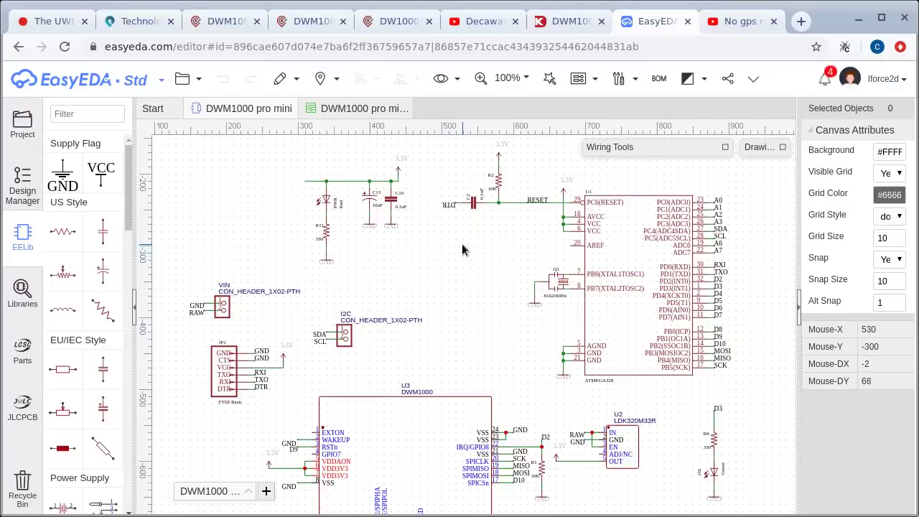
pyautogui.moveTo(460, 259); pyautogui.dragTo(459, 283, button='right')
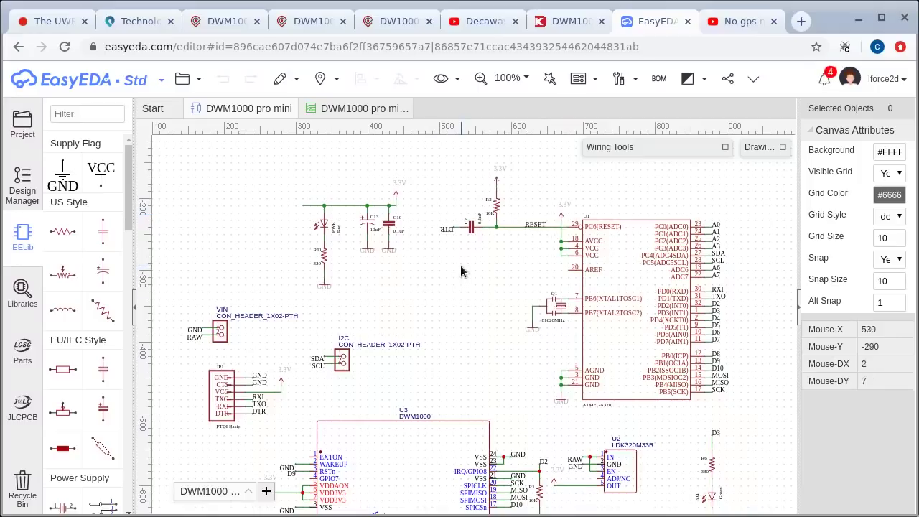
pyautogui.scroll(-3, 465, 274)
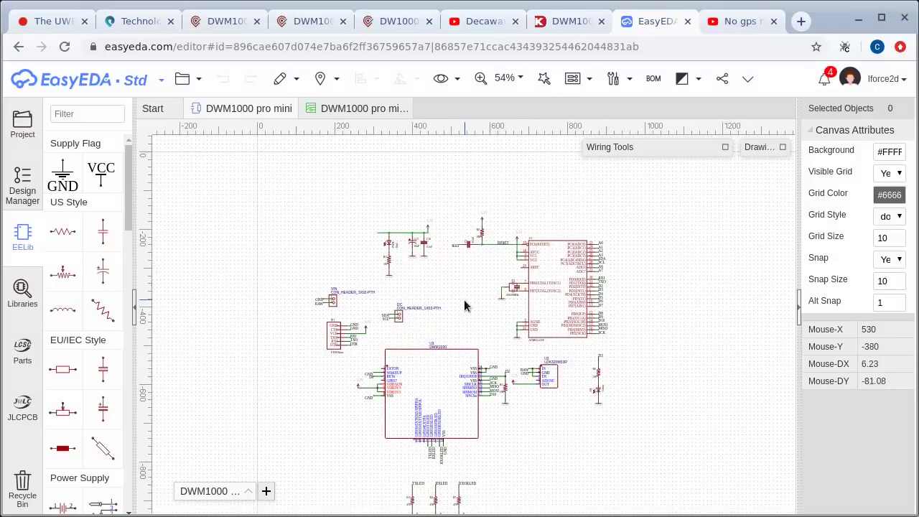
pyautogui.moveTo(455, 437); pyautogui.dragTo(533, 313, button='right')
pyautogui.scroll(3, 494, 407)
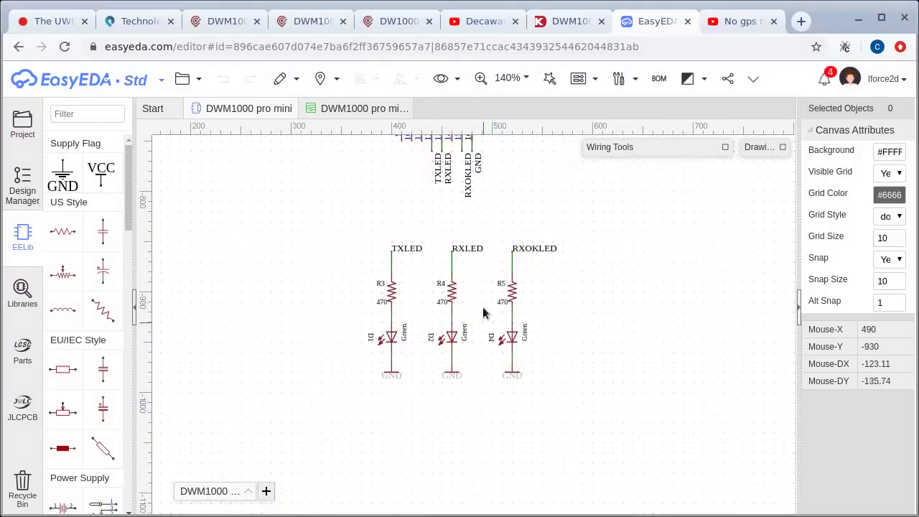
pyautogui.scroll(3, 483, 307)
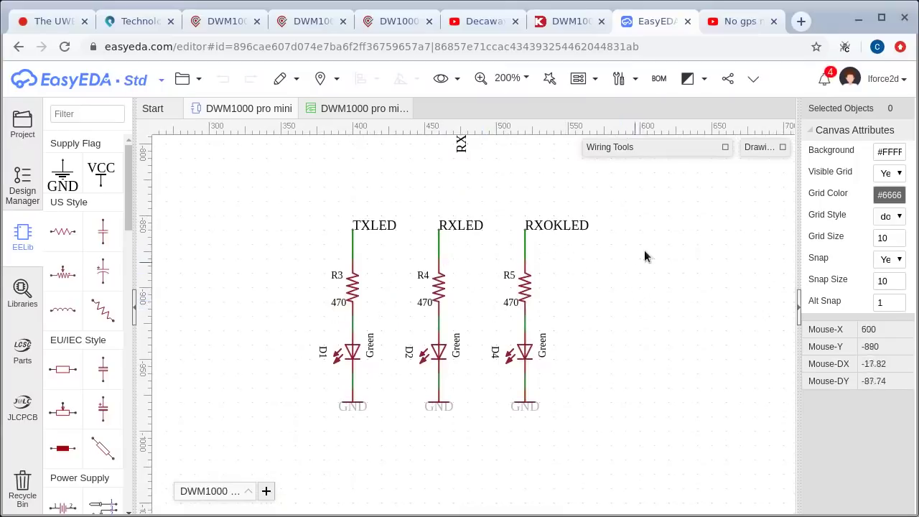
# Step: Examine the pin connections of the DWM1000 and the ATMEGA328 in the schematic
pyautogui.moveTo(644, 251); pyautogui.dragTo(627, 325, button='right')
pyautogui.scroll(-3, 625, 316)
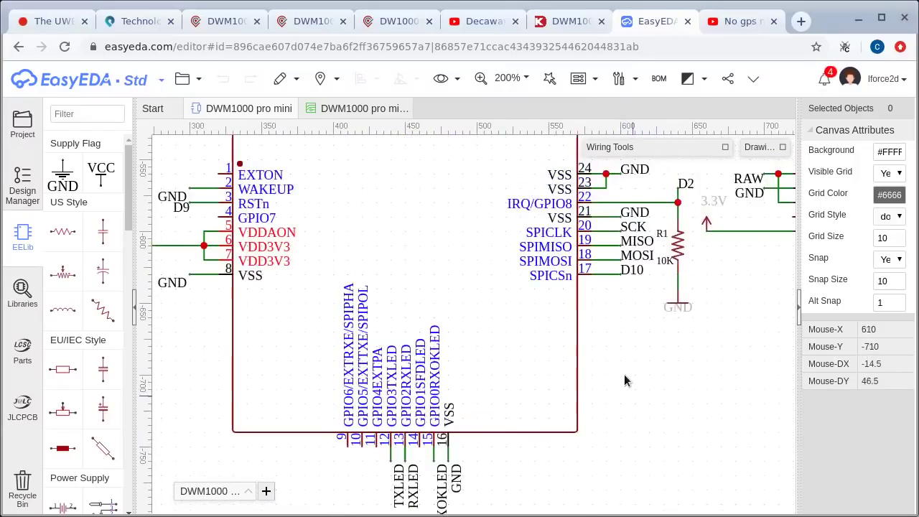
pyautogui.moveTo(632, 202); pyautogui.dragTo(590, 217, button='right')
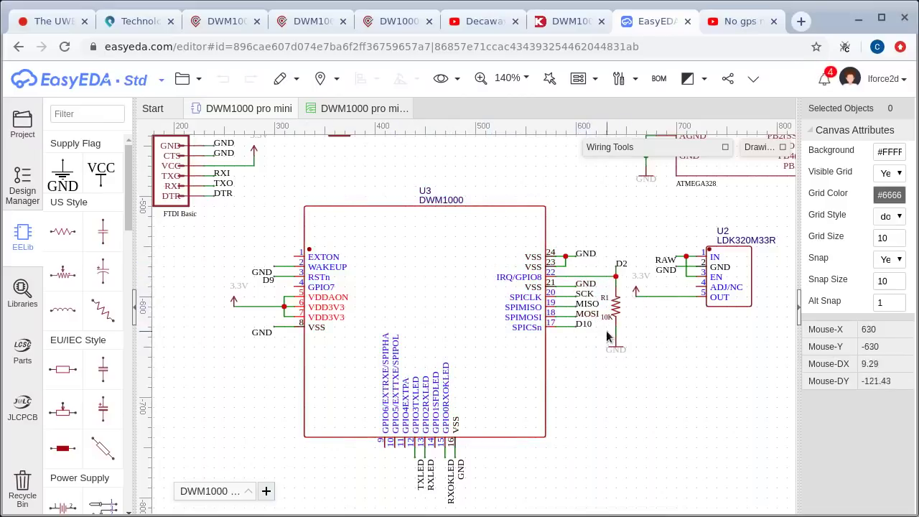
pyautogui.moveTo(484, 188); pyautogui.dragTo(351, 344, button='right')
pyautogui.moveTo(485, 250); pyautogui.dragTo(389, 299, button='right')
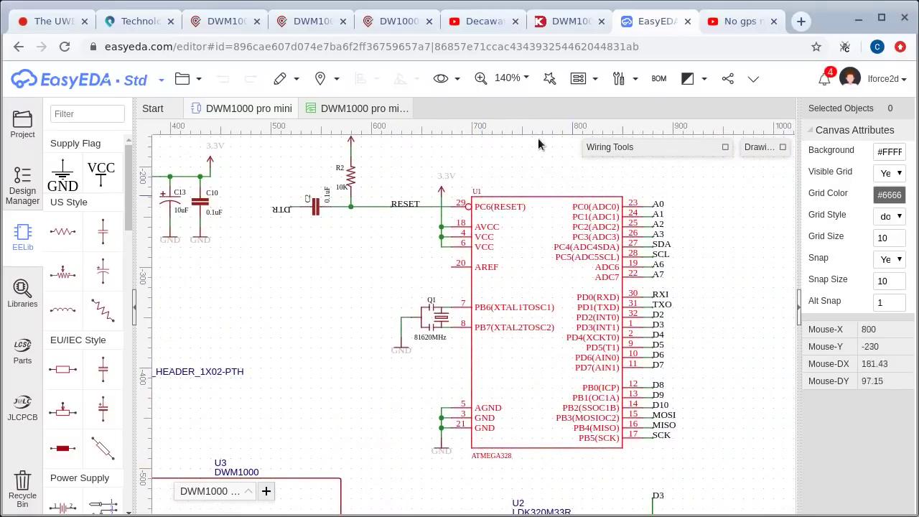
# Step: In the PCB layout, move the DWM1000 footprint U3 off the board to the empty area at its upper right
pyautogui.click(352, 108)
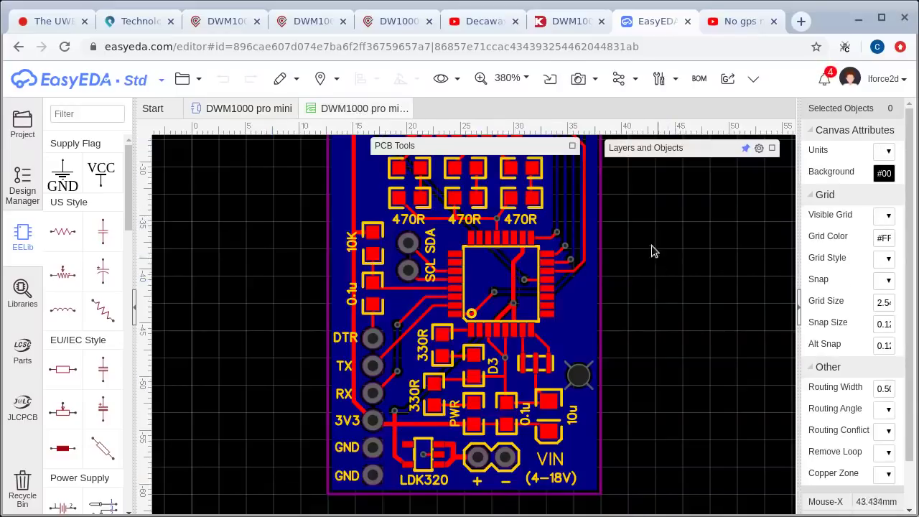
pyautogui.scroll(5, 638, 219)
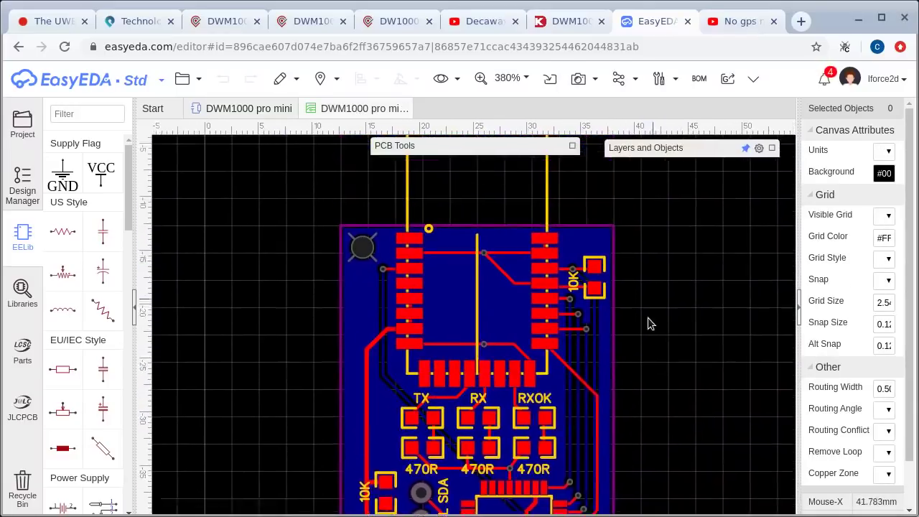
pyautogui.scroll(1, 617, 359)
pyautogui.keyDown('ctrl'); pyautogui.scroll(-2, 603, 362); pyautogui.keyUp('ctrl')
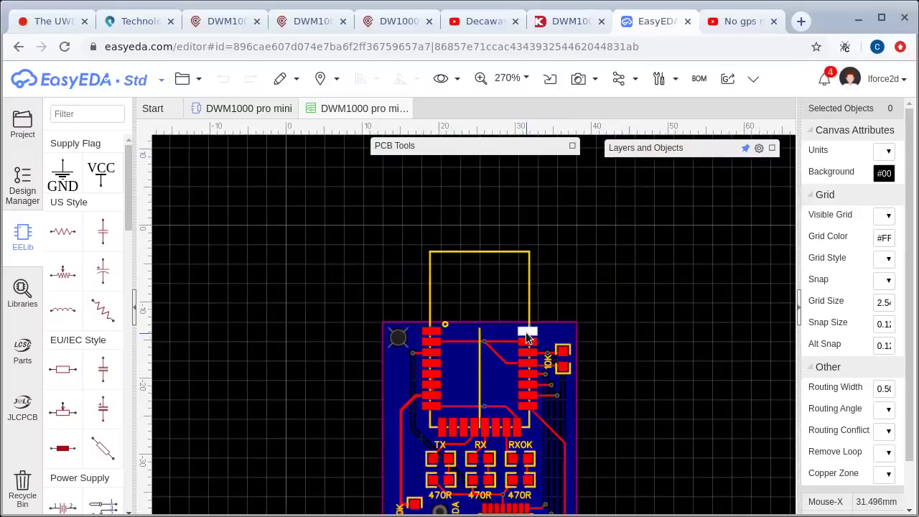
pyautogui.moveTo(526, 337); pyautogui.dragTo(732, 244)
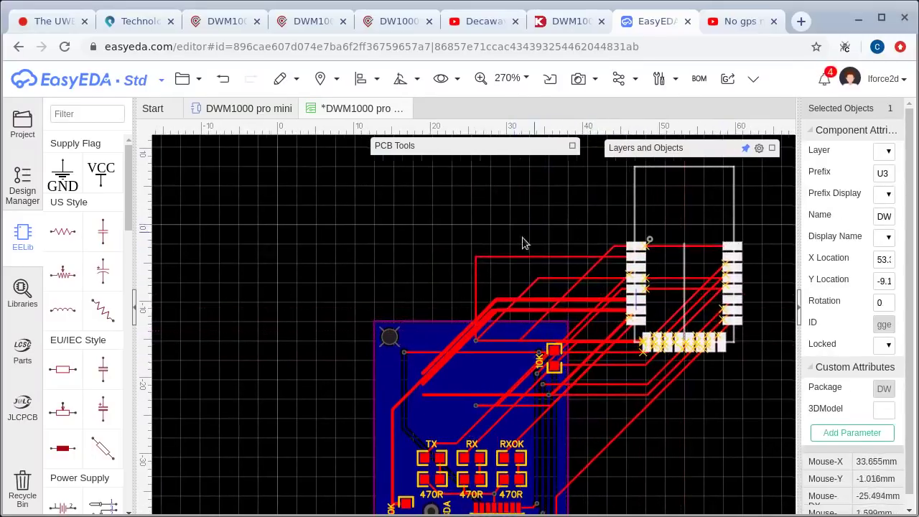
pyautogui.moveTo(522, 243); pyautogui.dragTo(472, 270, button='right')
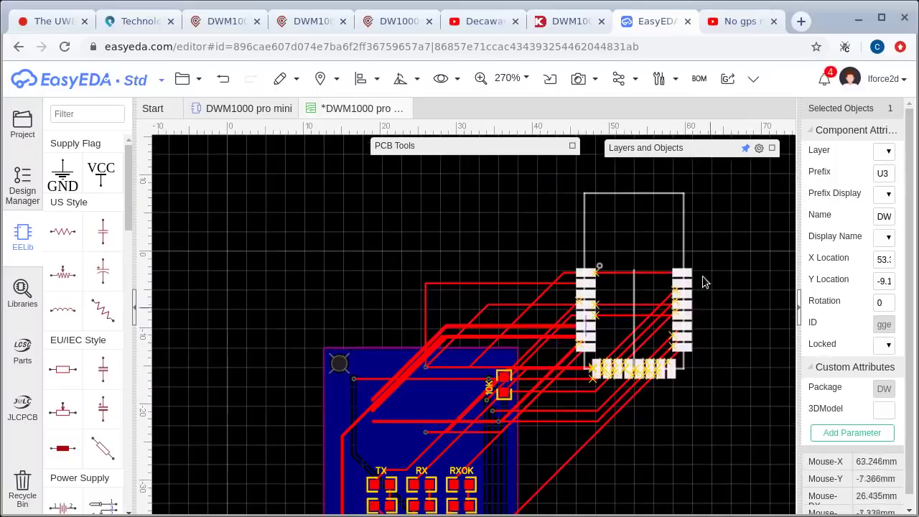
# Step: Check the module's antenna in the photo on Decawave's DWM1000 page and compare it with the footprint in the EasyEDA PCB
pyautogui.click(320, 78)
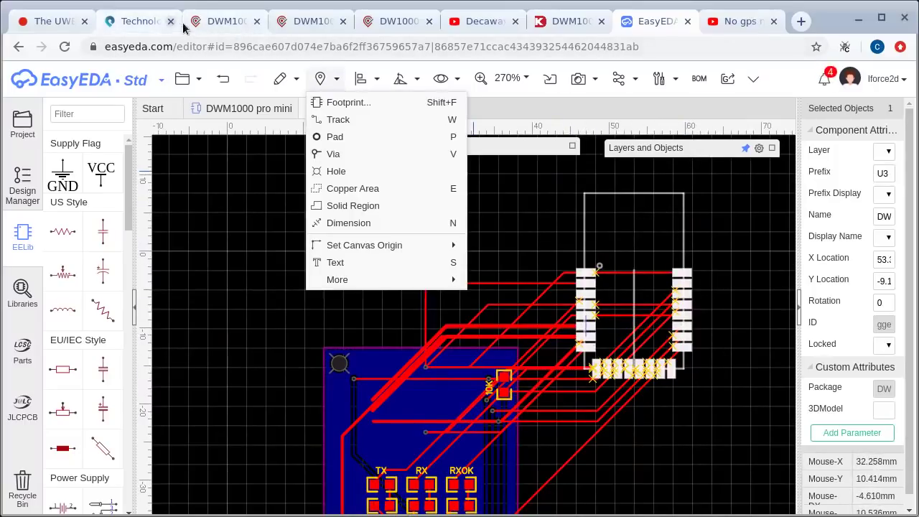
pyautogui.click(223, 22)
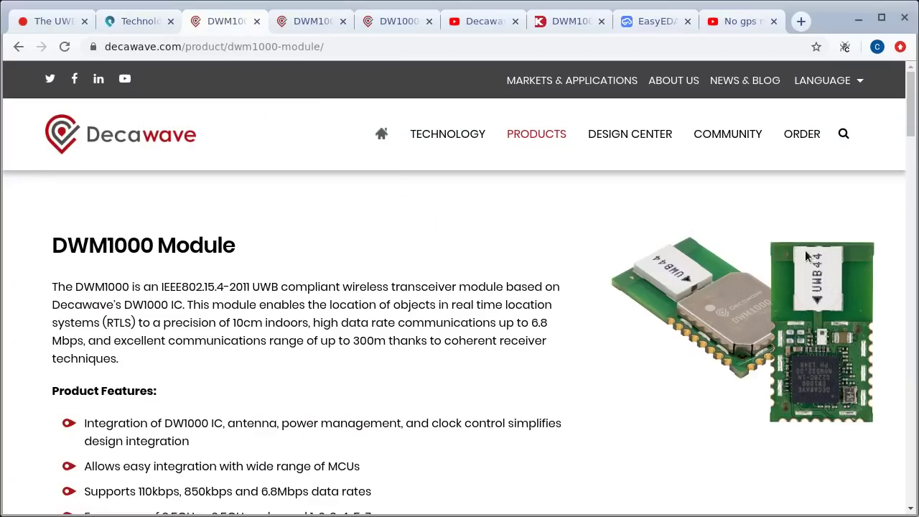
pyautogui.click(645, 23)
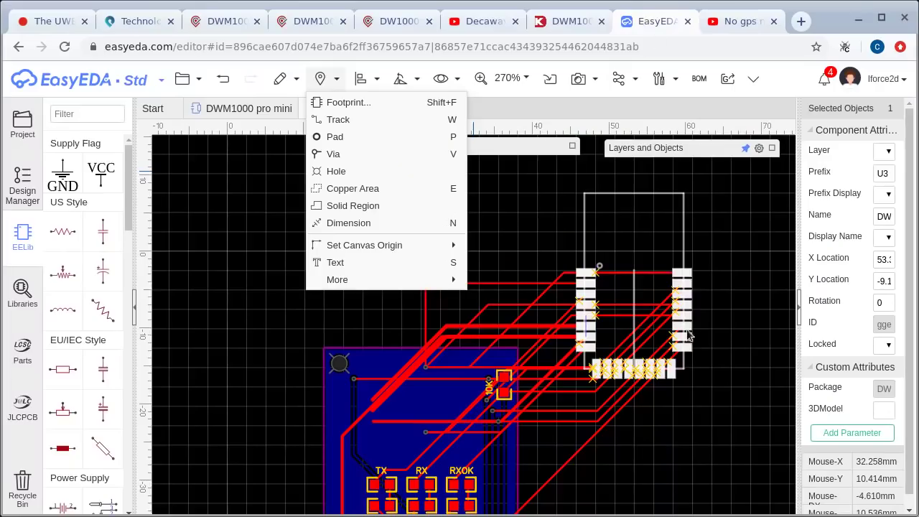
pyautogui.moveTo(718, 267); pyautogui.dragTo(715, 268, button='right')
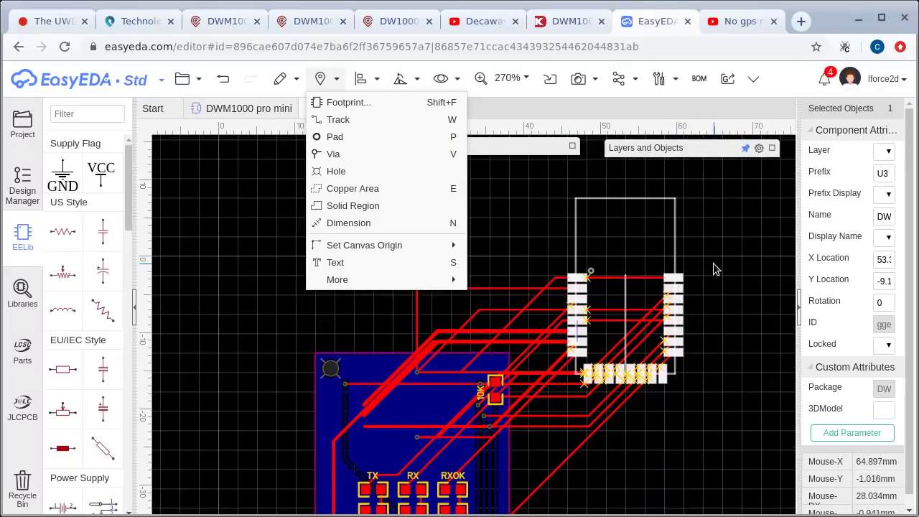
# Step: Undo the move of the DWM1000 footprint U3 and check its placement at the board's upper edge
pyautogui.hotkey('ctrl', 'z')
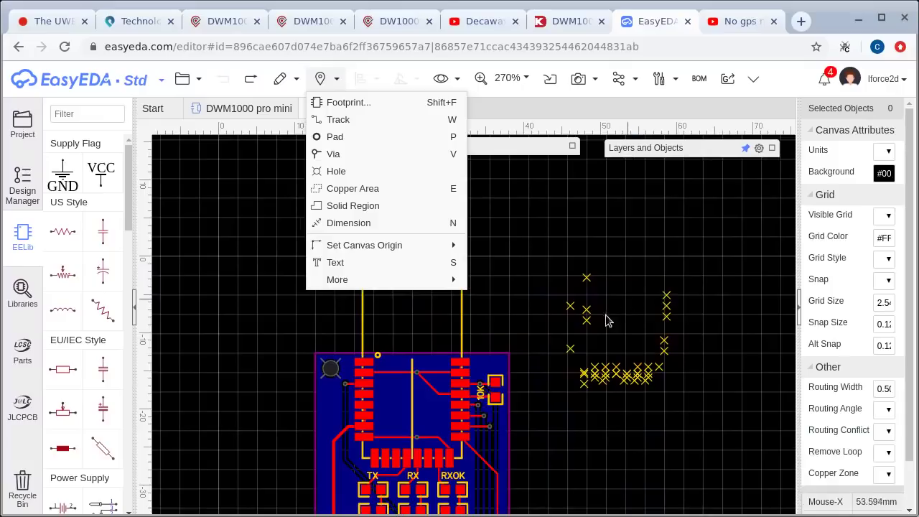
pyautogui.click(467, 329)
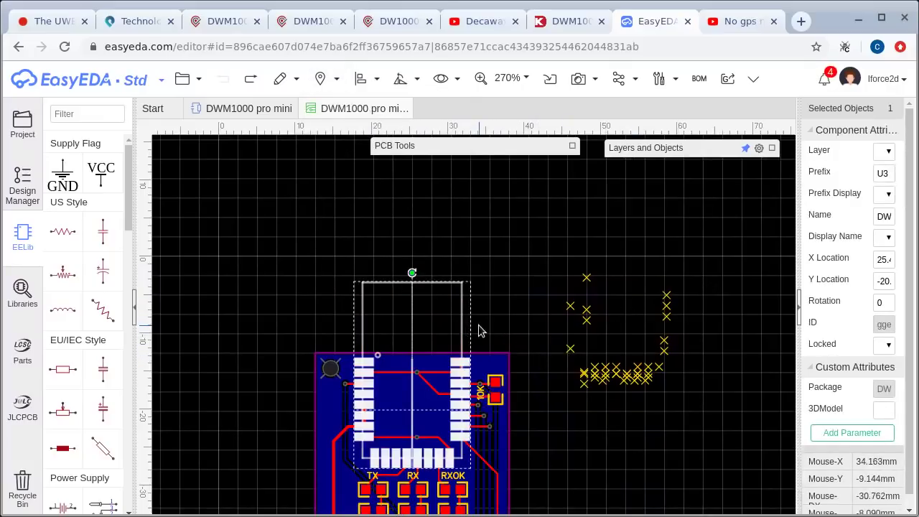
pyautogui.click(546, 381)
pyautogui.scroll(3, 383, 391)
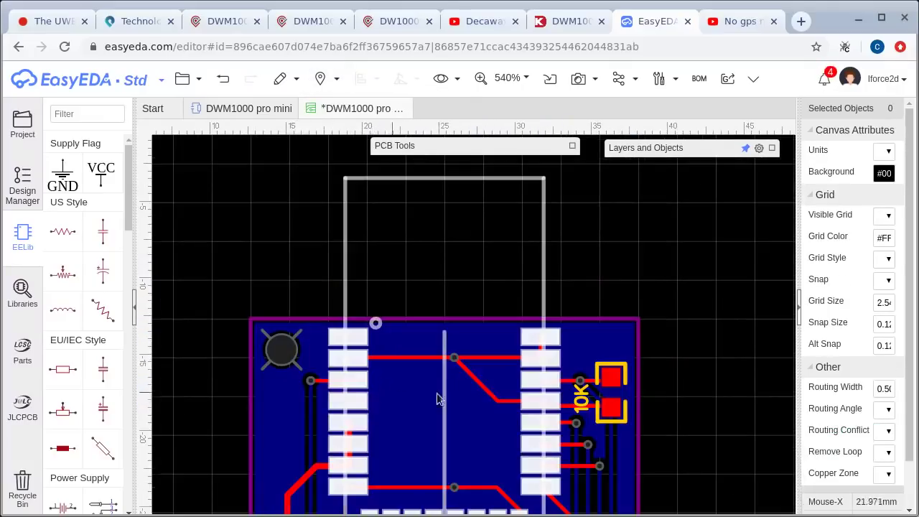
pyautogui.scroll(-3, 638, 388)
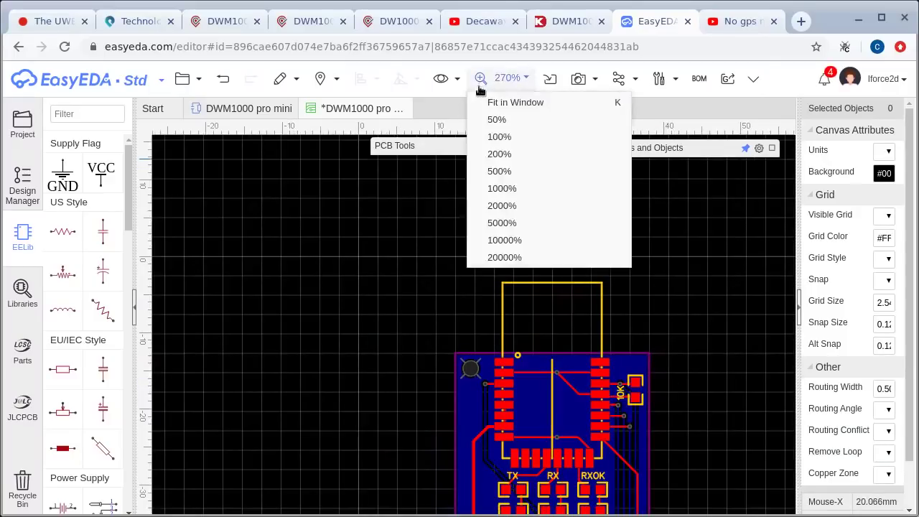
# Step: Open the PCB's 3D view and inspect the board from different angles
pyautogui.moveTo(537, 246); pyautogui.dragTo(490, 185, button='right')
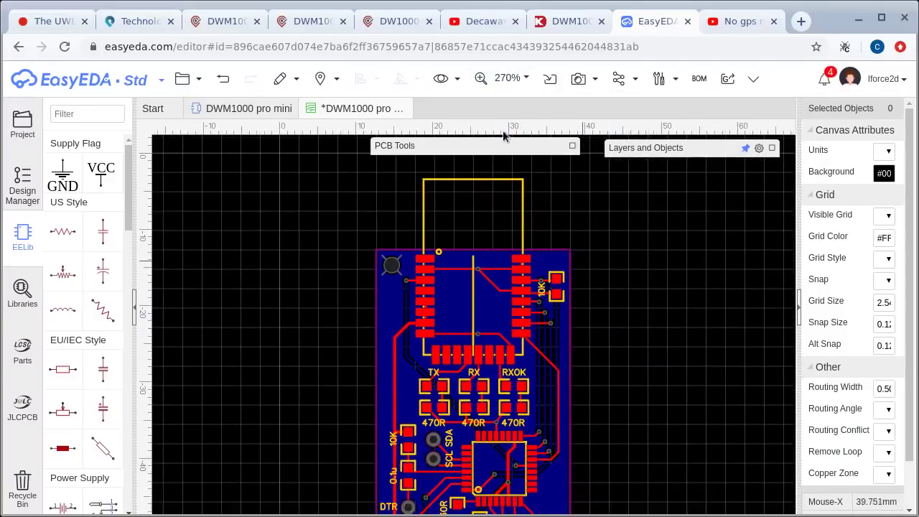
pyautogui.moveTo(475, 81)
pyautogui.moveTo(578, 78)
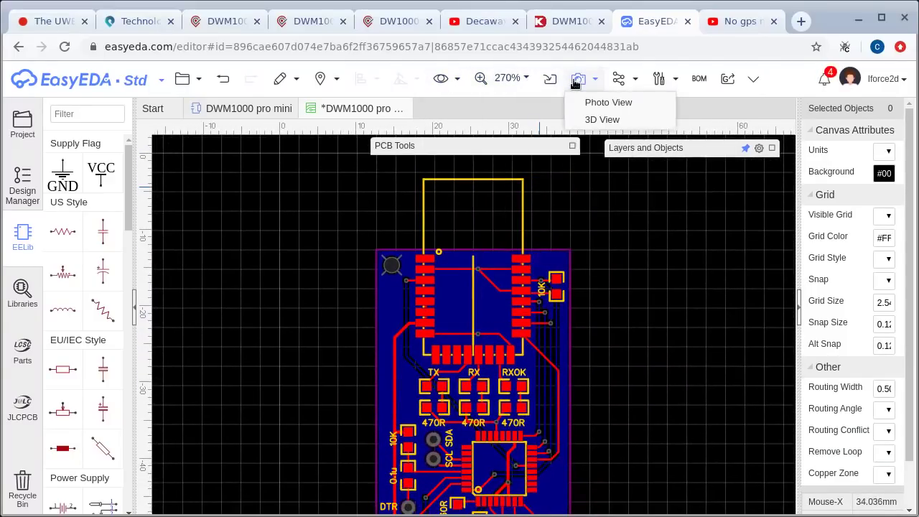
pyautogui.click(597, 119)
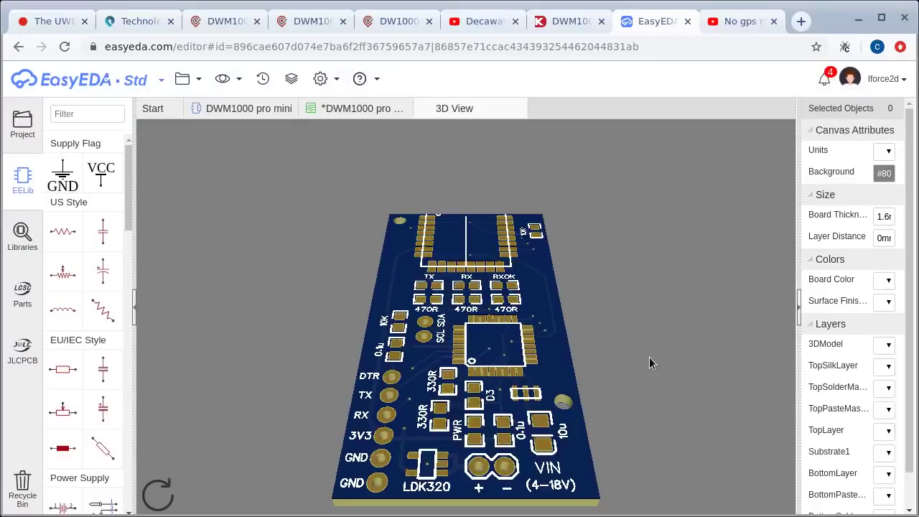
pyautogui.moveTo(502, 280); pyautogui.dragTo(656, 344)
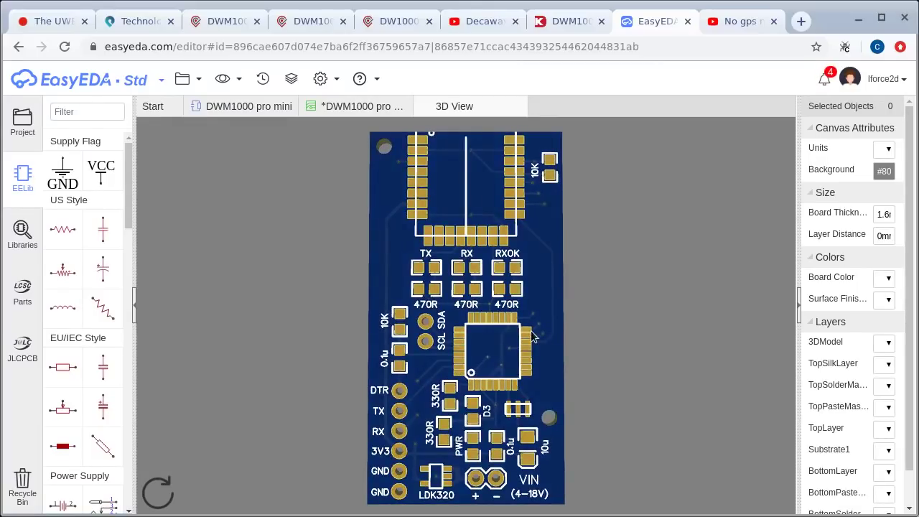
pyautogui.moveTo(458, 289)
pyautogui.mouseDown()
pyautogui.moveTo(456, 300)
pyautogui.moveTo(457, 288)
pyautogui.mouseUp()
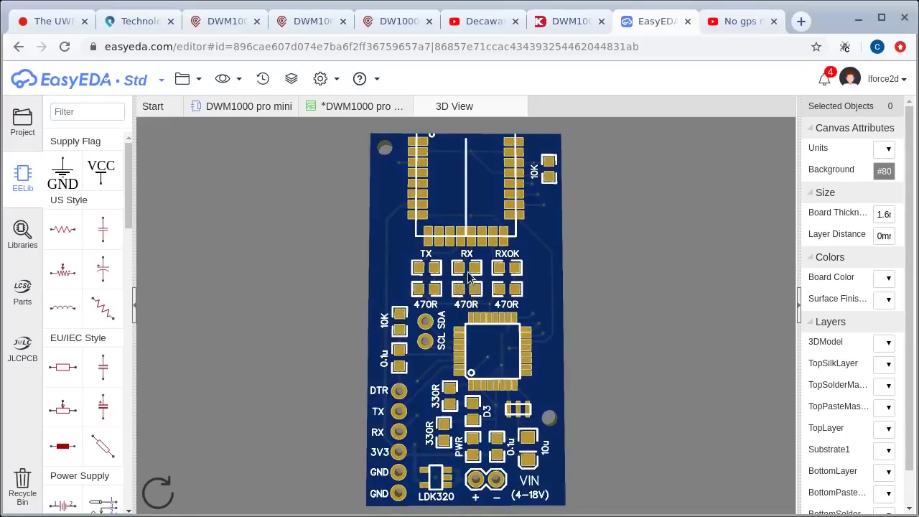
pyautogui.moveTo(488, 289); pyautogui.dragTo(540, 308)
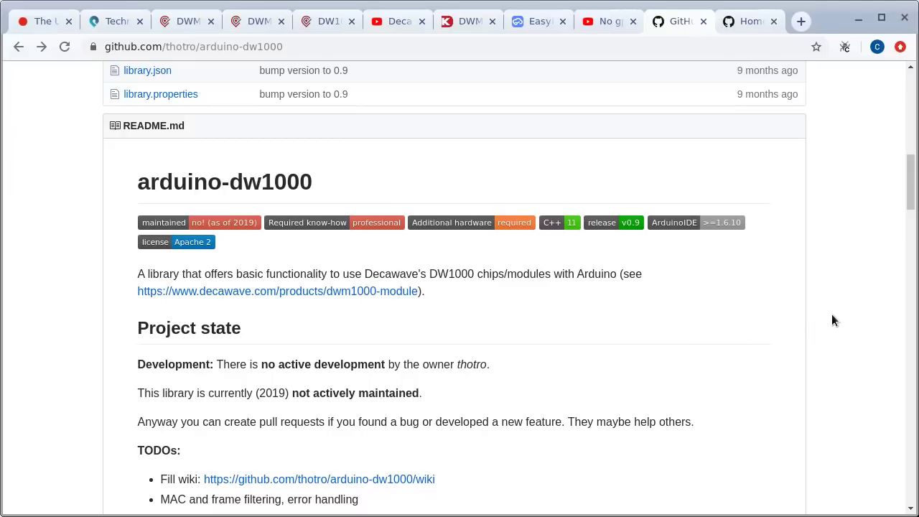
# Step: Examine the arduino-dw1000 GitHub repository's file list and README, covering the project state, TODOs and library capabilities
pyautogui.scroll(5, 831, 316)
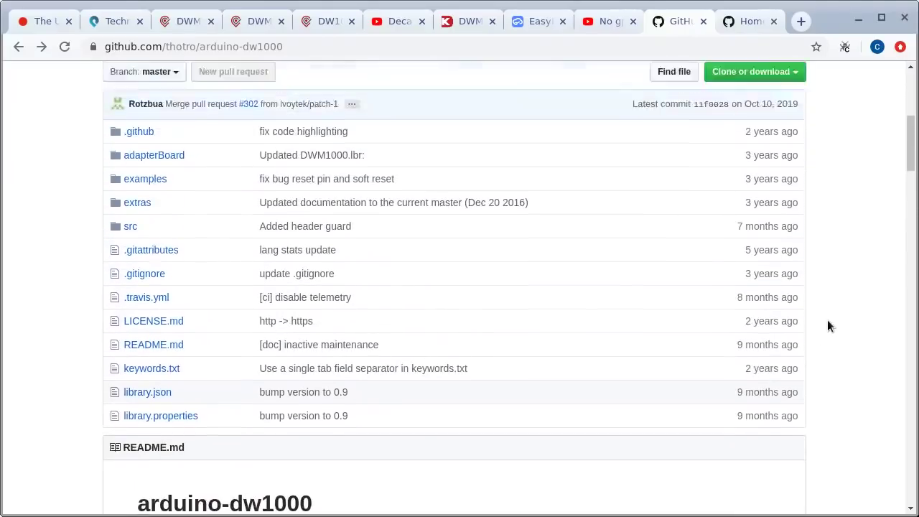
pyautogui.scroll(-5, 827, 325)
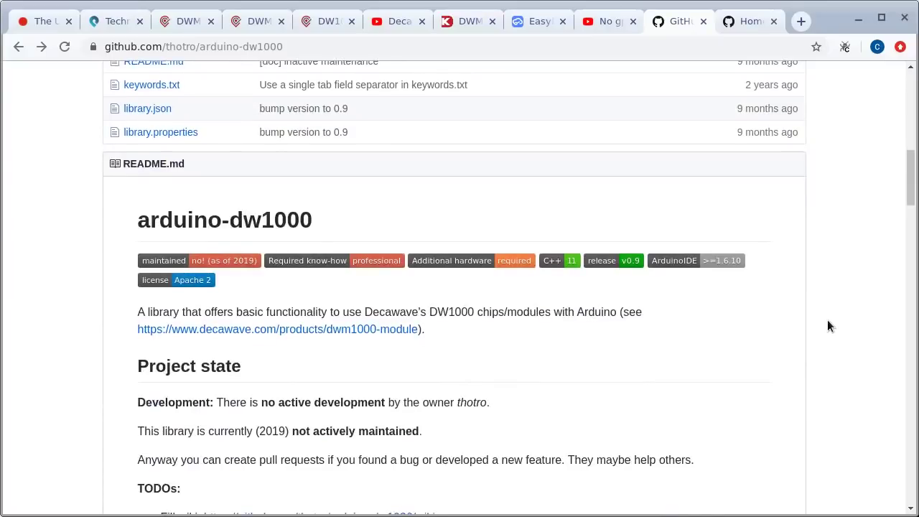
pyautogui.scroll(-1, 827, 326)
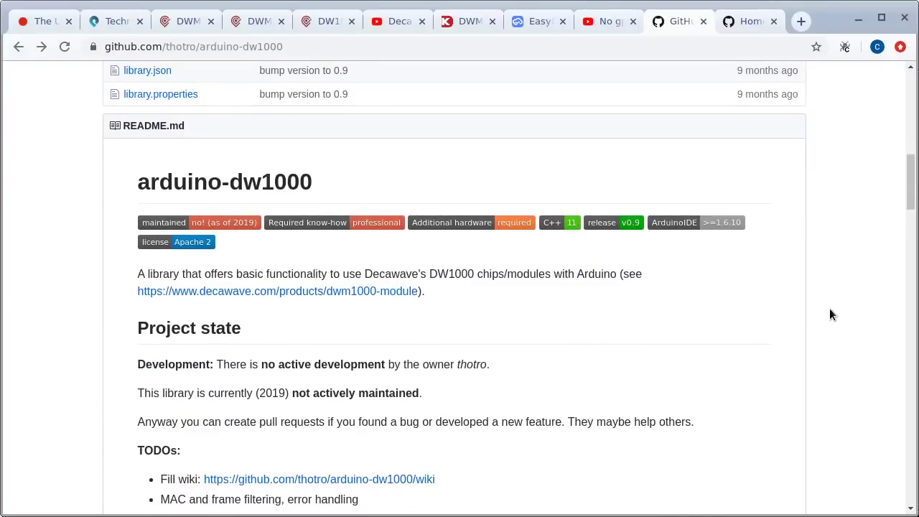
pyautogui.scroll(-5, 818, 287)
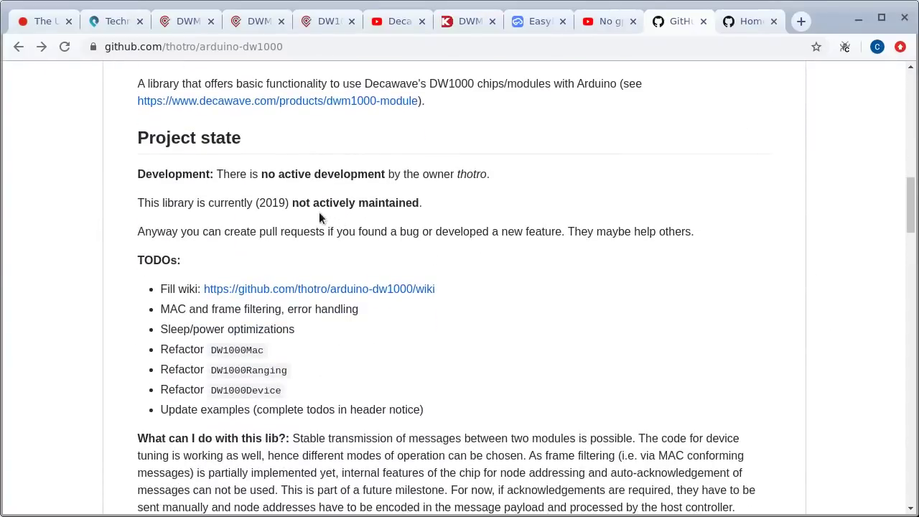
pyautogui.moveTo(316, 211); pyautogui.dragTo(403, 208)
pyautogui.scroll(10, 820, 339)
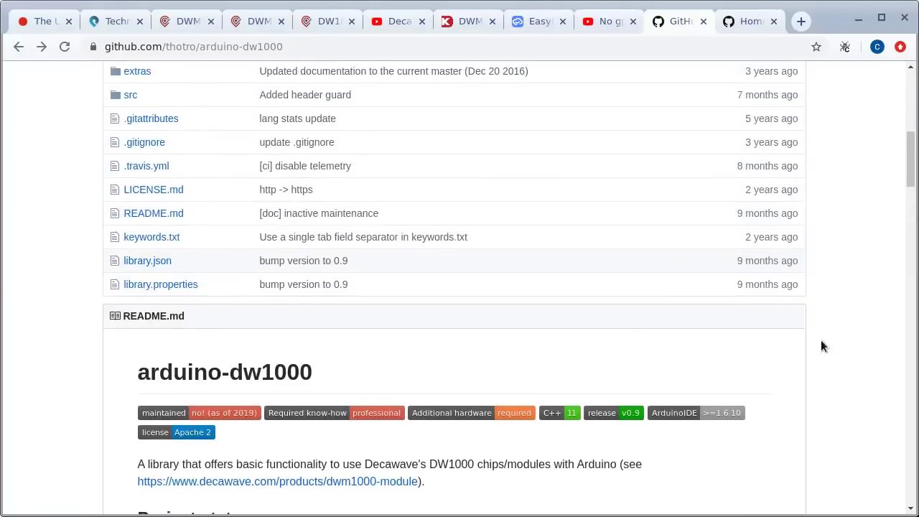
pyautogui.scroll(3, 821, 345)
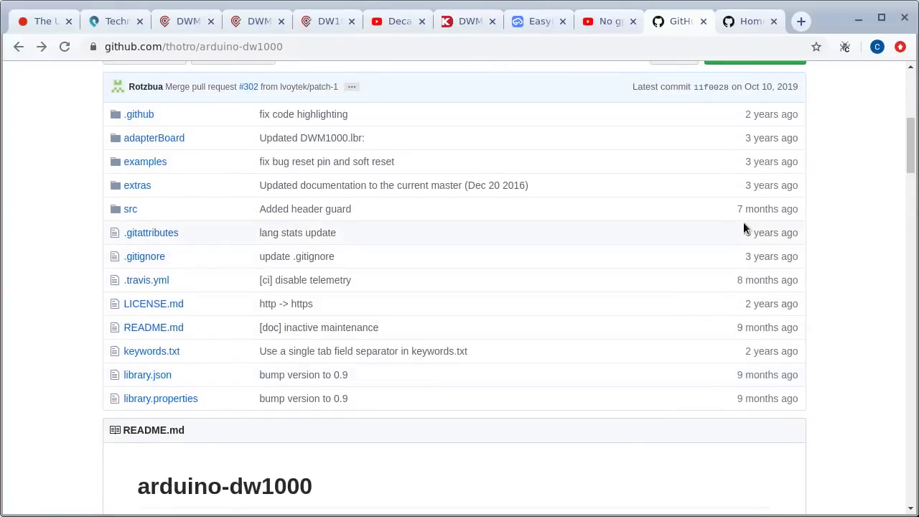
pyautogui.scroll(-4, 816, 234)
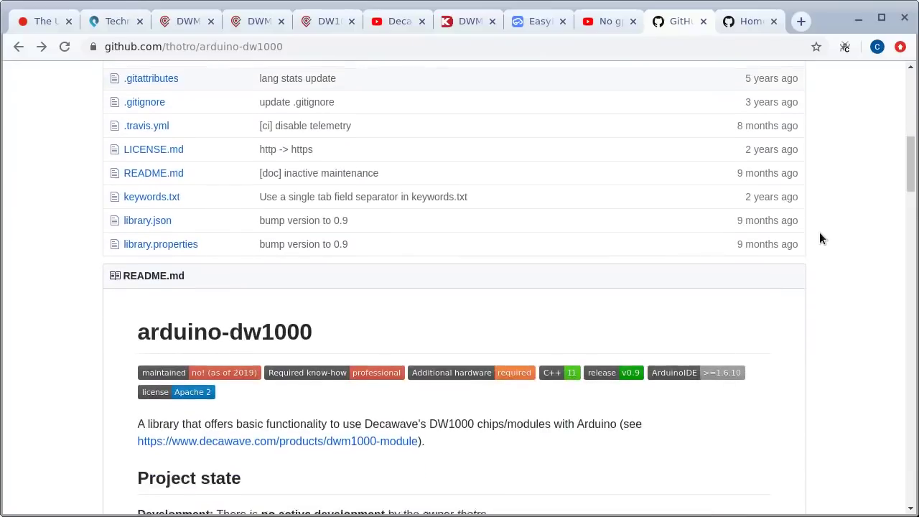
pyautogui.scroll(-8, 820, 236)
pyautogui.scroll(-15, 787, 263)
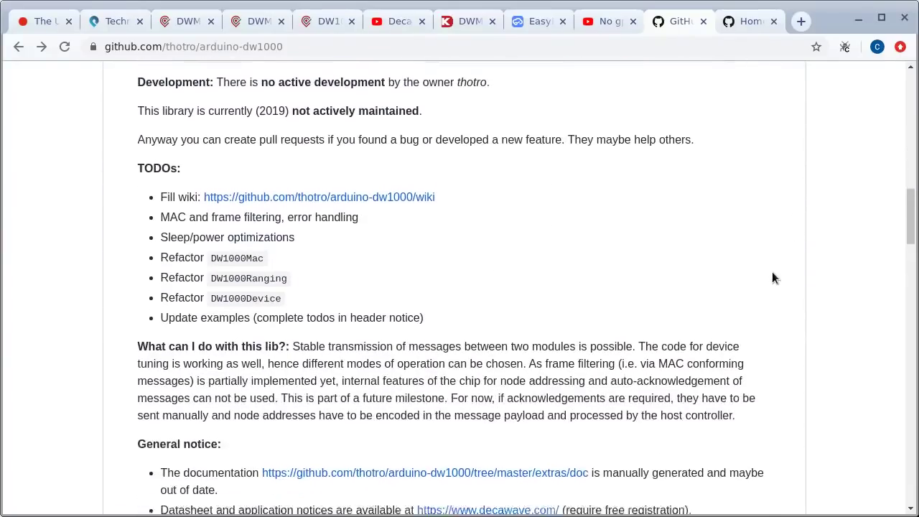
pyautogui.scroll(20, 773, 287)
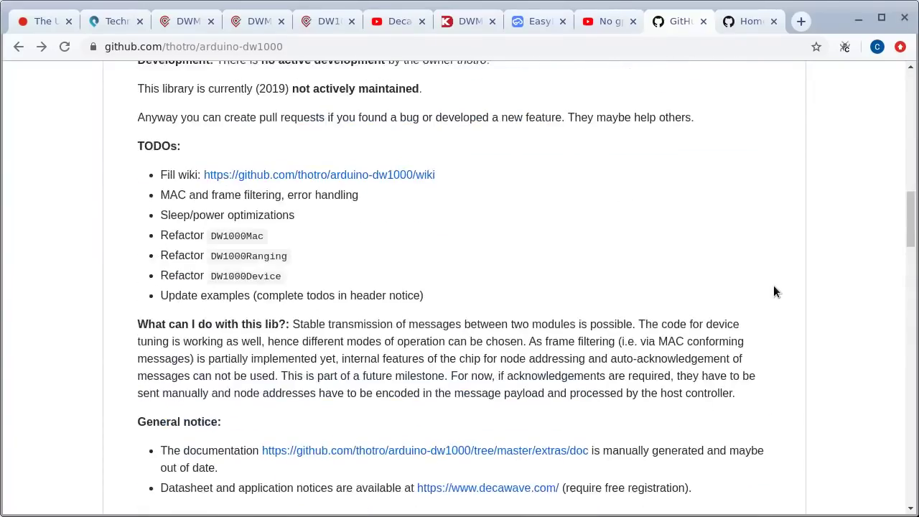
pyautogui.scroll(-2, 780, 312)
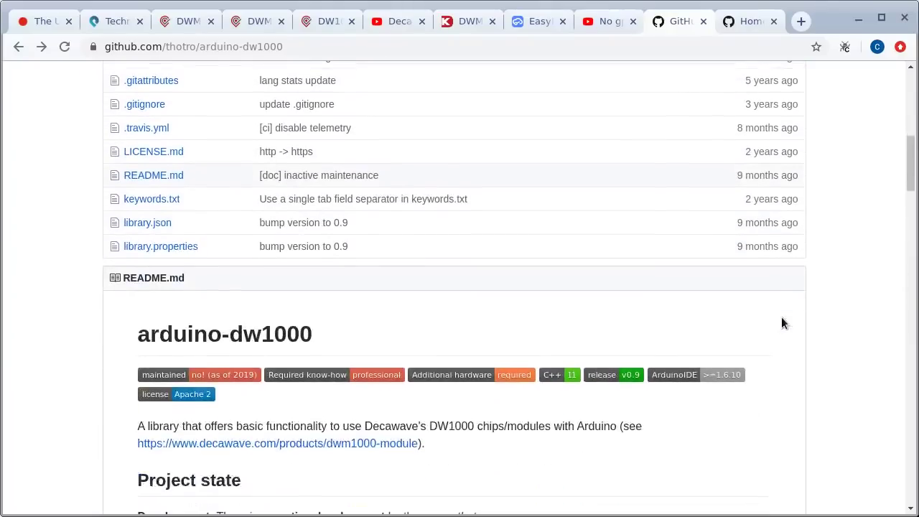
# Step: Open the repository's examples folder and look over the list of example sketches
pyautogui.scroll(2, 96, 344)
pyautogui.scroll(1, 59, 255)
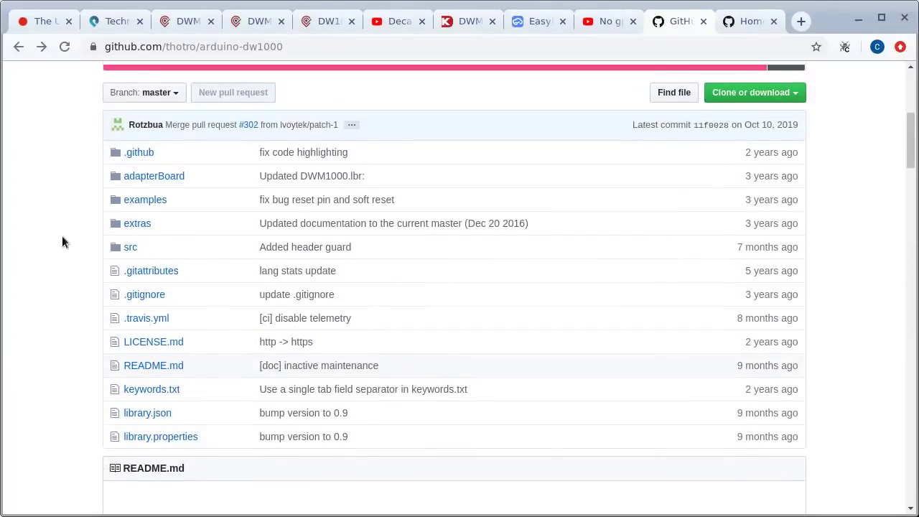
pyautogui.click(152, 202)
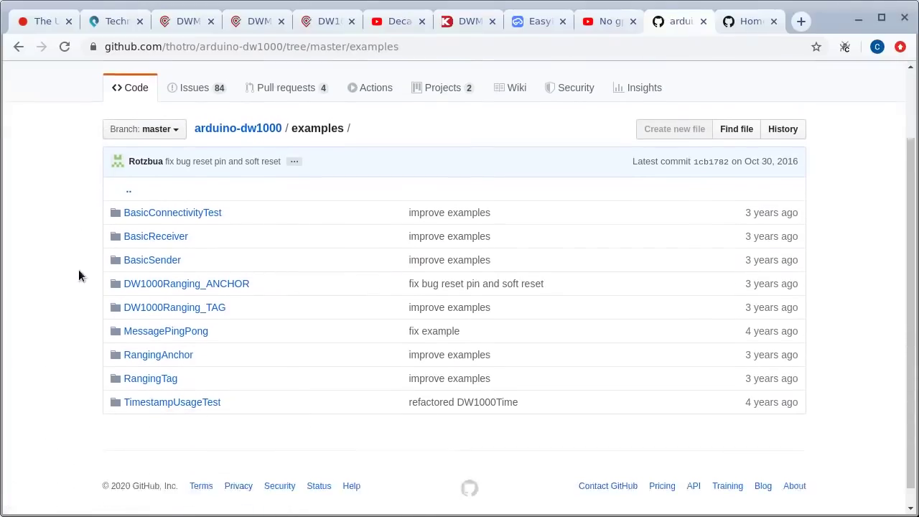
pyautogui.scroll(-1, 78, 269)
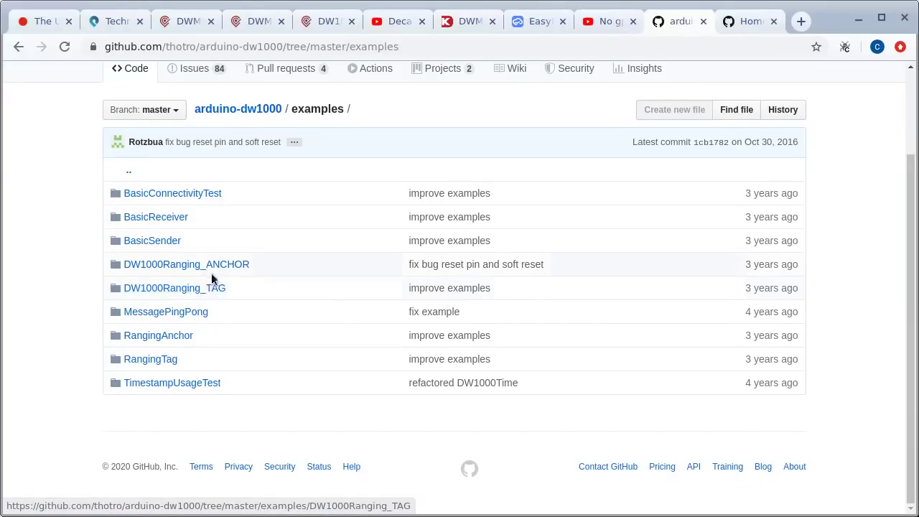
# Step: Switch to the arduino-dw1000 wiki and look over the home page's introduction and its list of pages
pyautogui.click(744, 24)
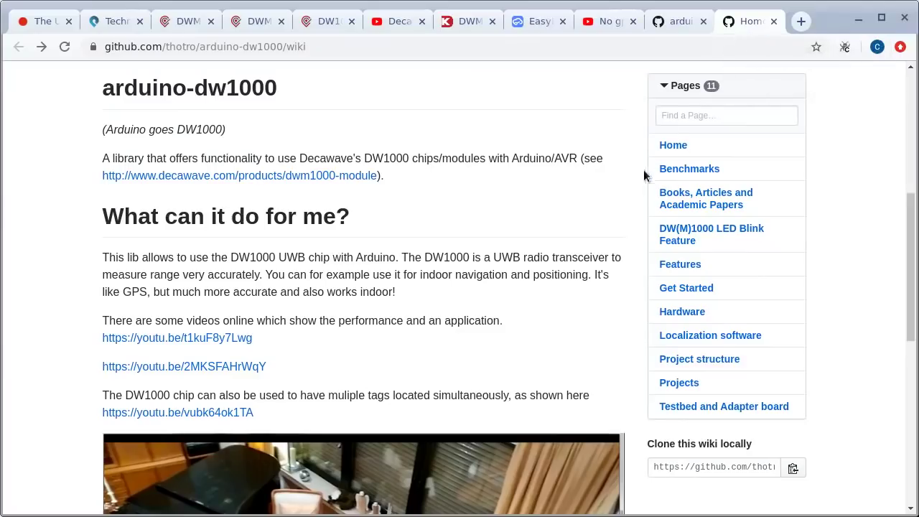
pyautogui.scroll(3, 605, 229)
pyautogui.scroll(-3, 174, 283)
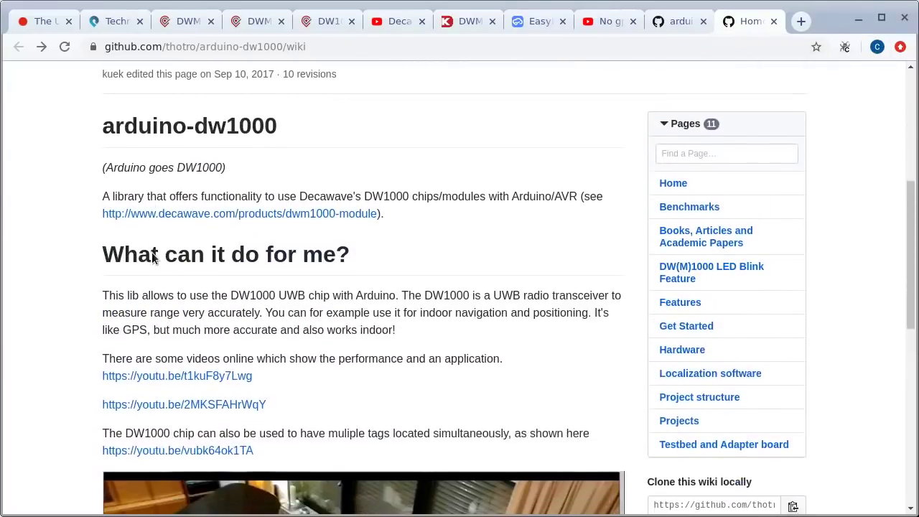
pyautogui.scroll(-3, 189, 259)
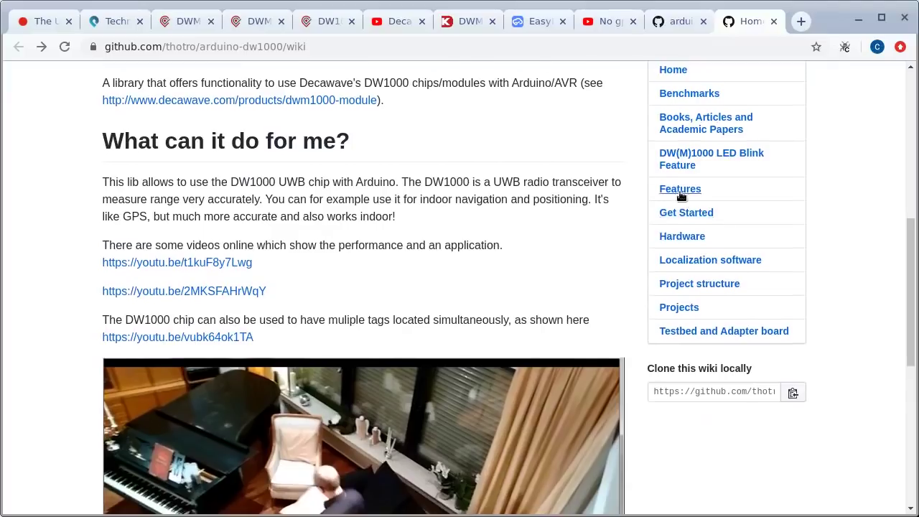
pyautogui.scroll(1, 681, 194)
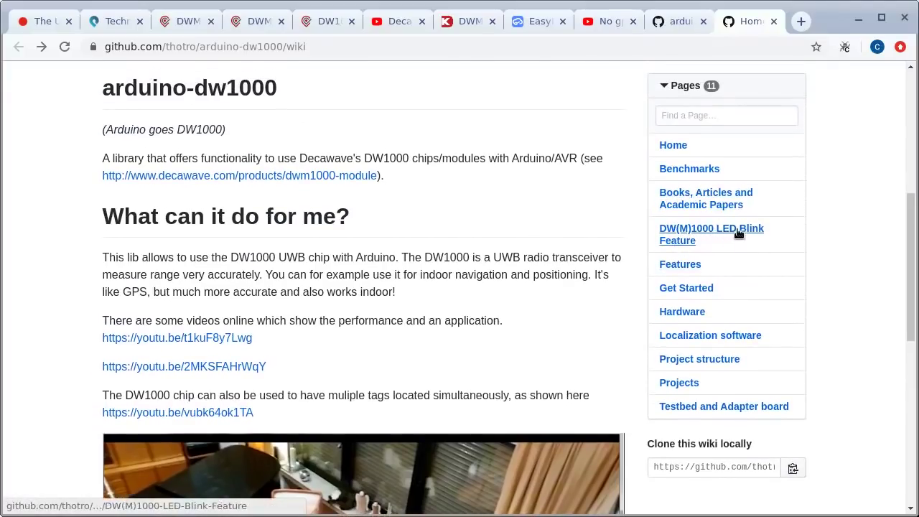
# Step: Open the wiki's DW(M)1000 LED Blink Feature page and examine the DW1000.setGPIOMode(MSGP0, LED_MODE) call and its setup() note
pyautogui.click(682, 242)
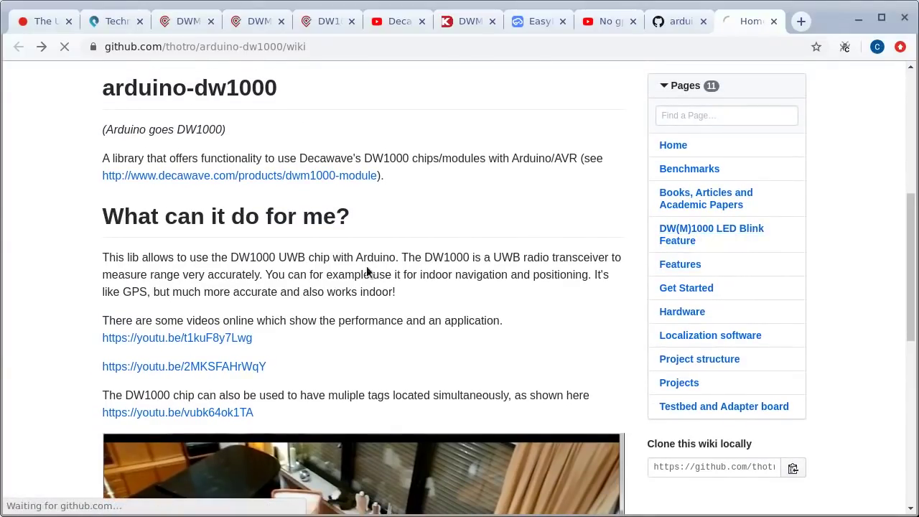
pyautogui.scroll(-4, 83, 249)
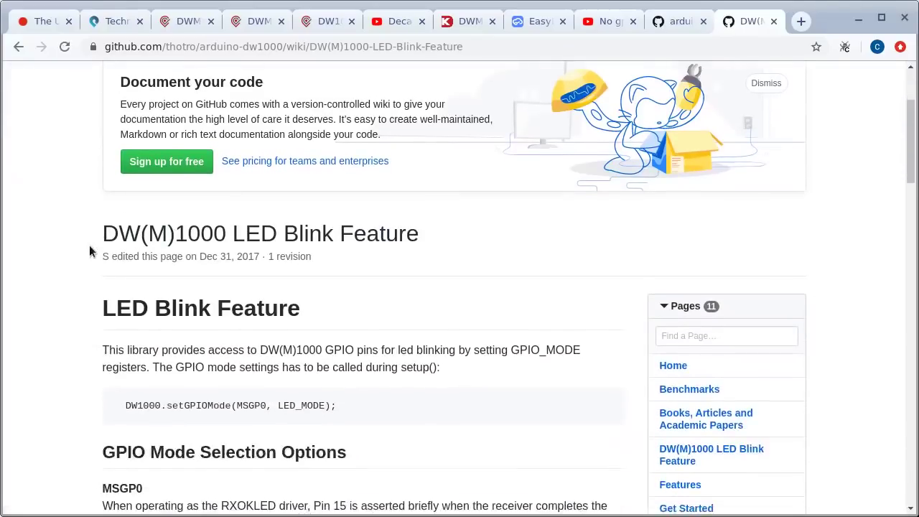
pyautogui.scroll(-1, 79, 249)
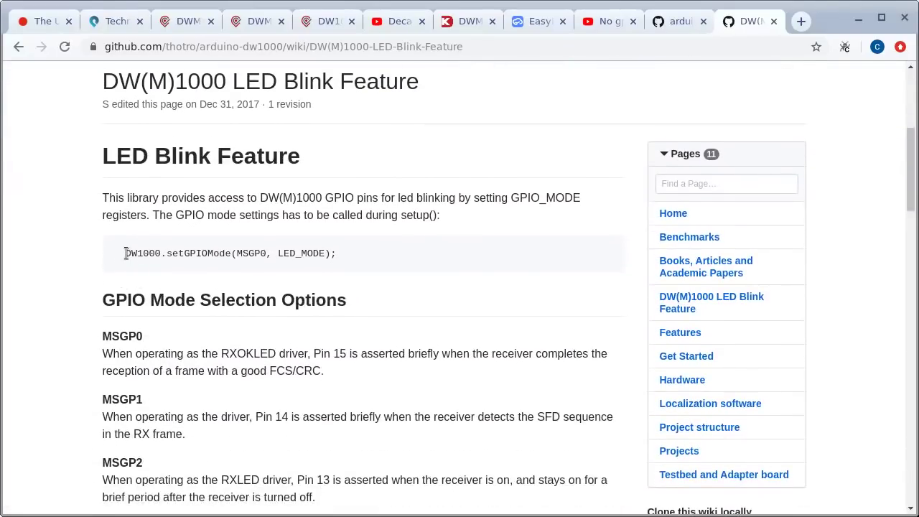
pyautogui.moveTo(126, 252); pyautogui.dragTo(334, 249)
pyautogui.moveTo(401, 217); pyautogui.dragTo(434, 226)
pyautogui.moveTo(333, 252); pyautogui.dragTo(166, 253)
pyautogui.tripleClick(61, 259)
# Step: Read the MSGP entries under GPIO Mode Selection Options and relate them to the setGPIOMode code line
pyautogui.scroll(-4, 79, 237)
pyautogui.moveTo(111, 183); pyautogui.dragTo(154, 280)
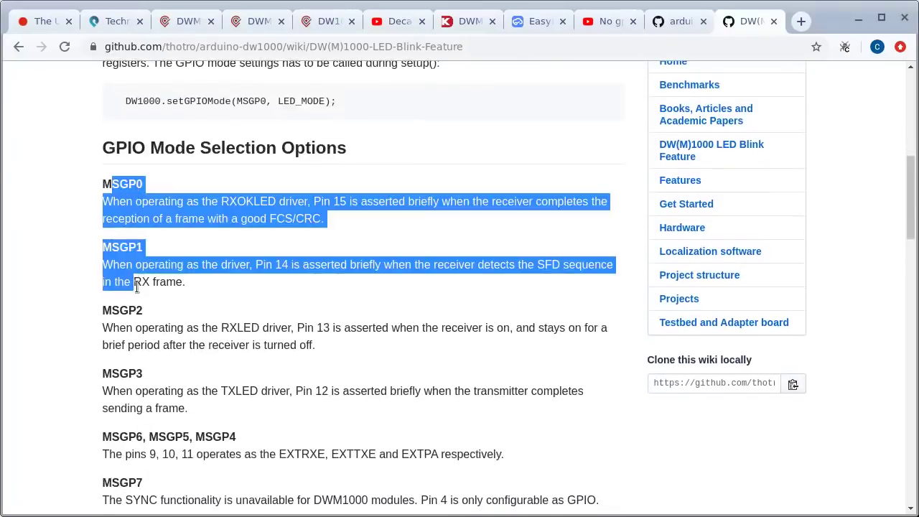
pyautogui.click(158, 244)
pyautogui.scroll(4, 63, 213)
pyautogui.scroll(-3, 66, 241)
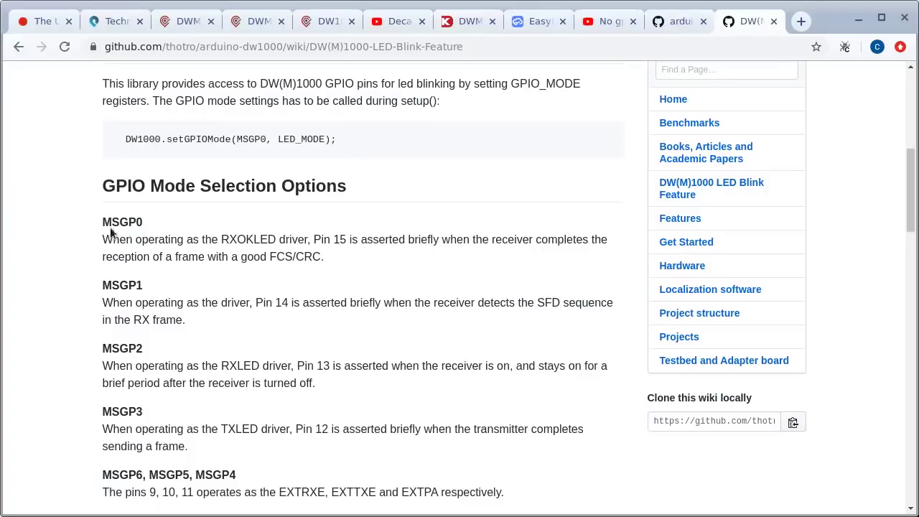
pyautogui.moveTo(124, 139); pyautogui.dragTo(335, 138)
pyautogui.click(248, 143)
# Step: Check the TX, RX and RXOK LEDs in the EasyEDA PCB against the wiki's RXOKLED description and setGPIOMode call
pyautogui.click(539, 21)
pyautogui.click(356, 106)
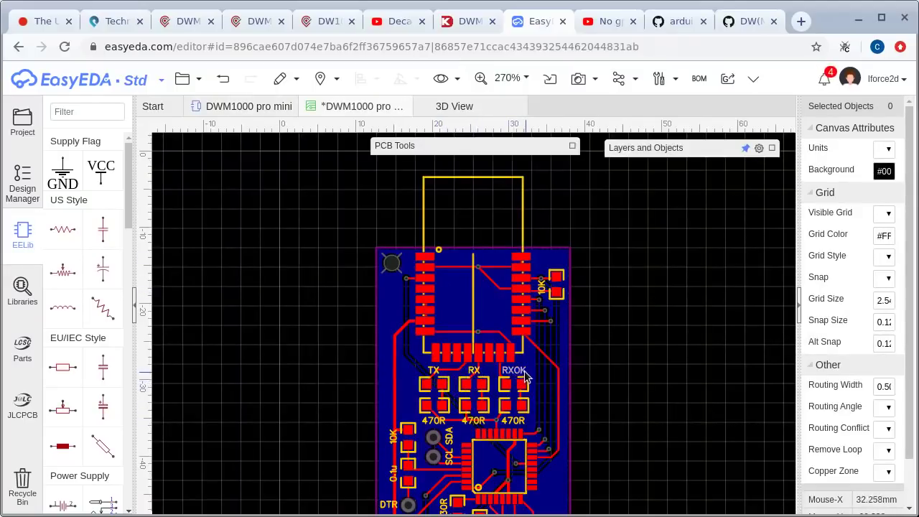
pyautogui.click(727, 21)
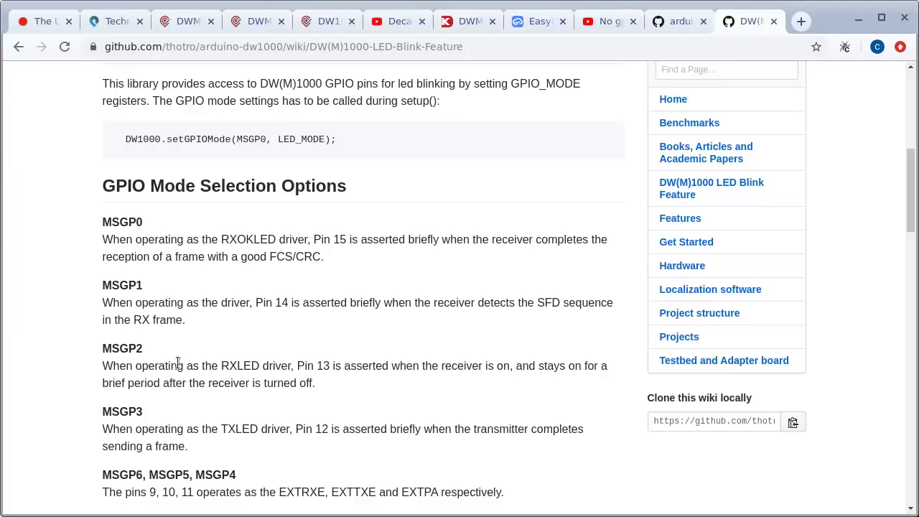
pyautogui.moveTo(224, 239); pyautogui.dragTo(254, 239)
pyautogui.moveTo(123, 139); pyautogui.dragTo(343, 169)
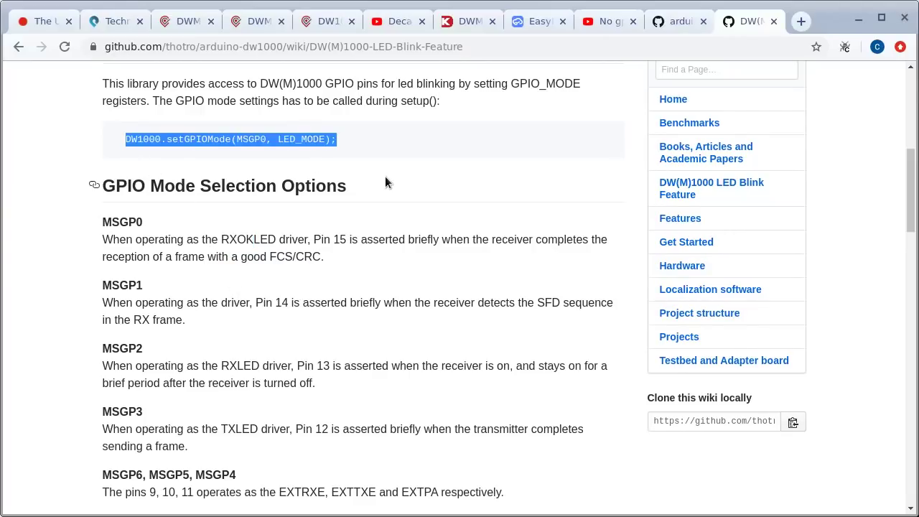
# Step: Revisit the EasyEDA design and examine the MSGP0, MSGP2 and MSGP3 setGPIOMode, enableLedBlinking and enableDebounceClock calls in the Arduino IDE's DW1000Ranging_TAG sketch
pyautogui.click(332, 139)
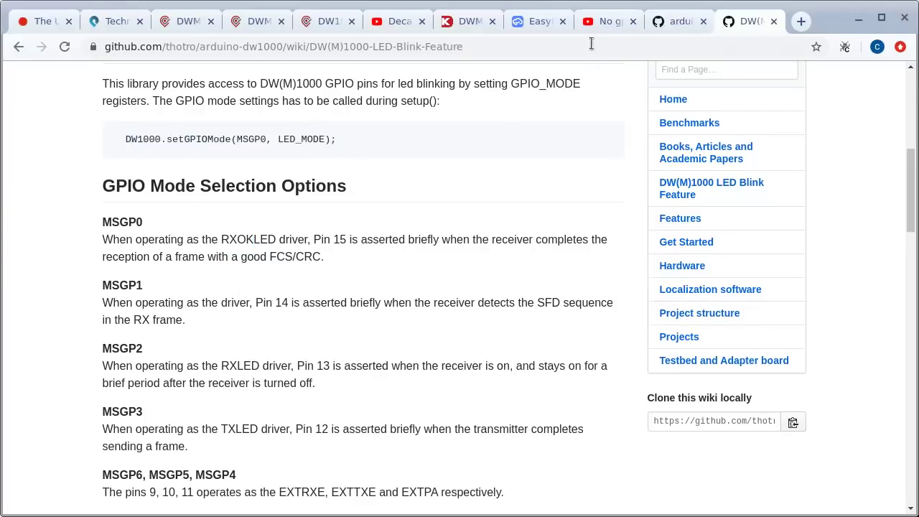
pyautogui.click(533, 21)
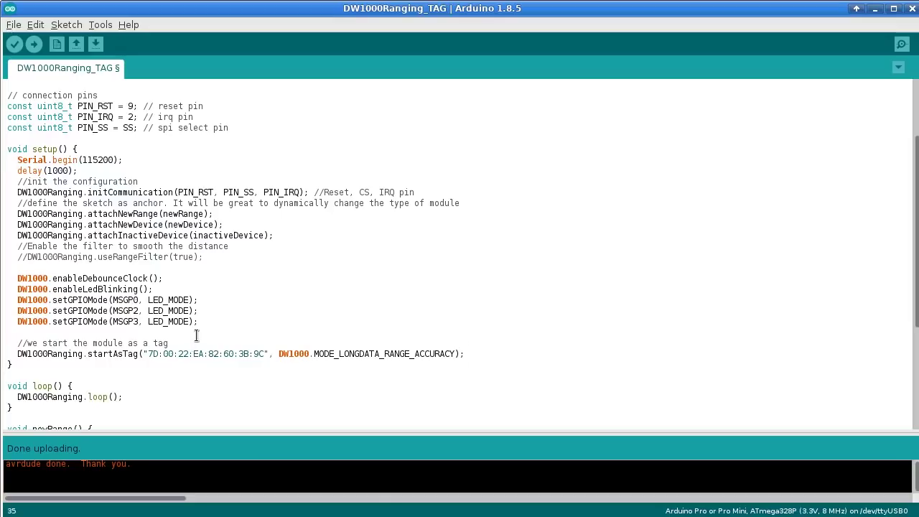
pyautogui.moveTo(197, 322); pyautogui.dragTo(22, 305)
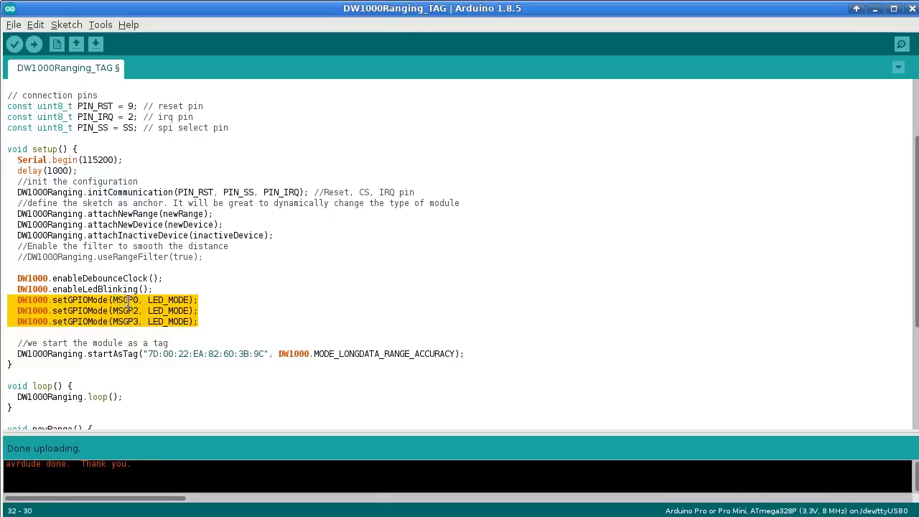
pyautogui.click(199, 310)
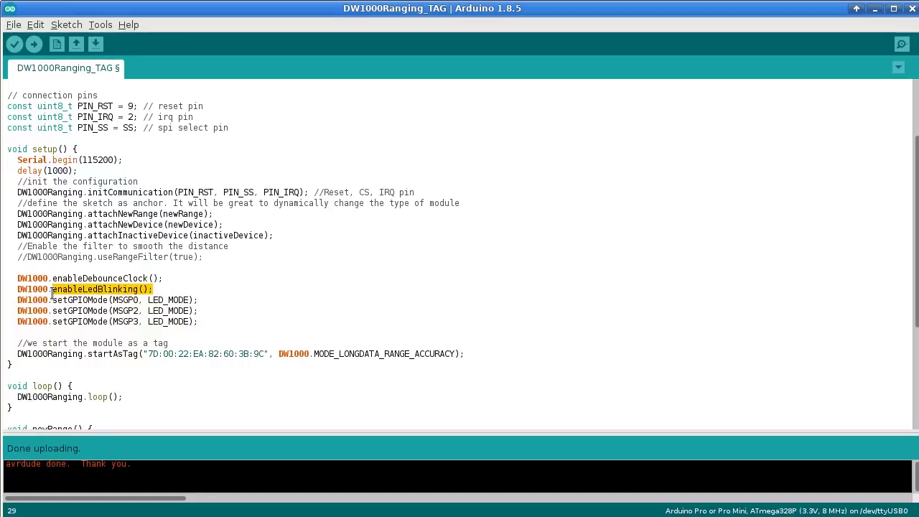
pyautogui.moveTo(52, 289); pyautogui.dragTo(53, 279)
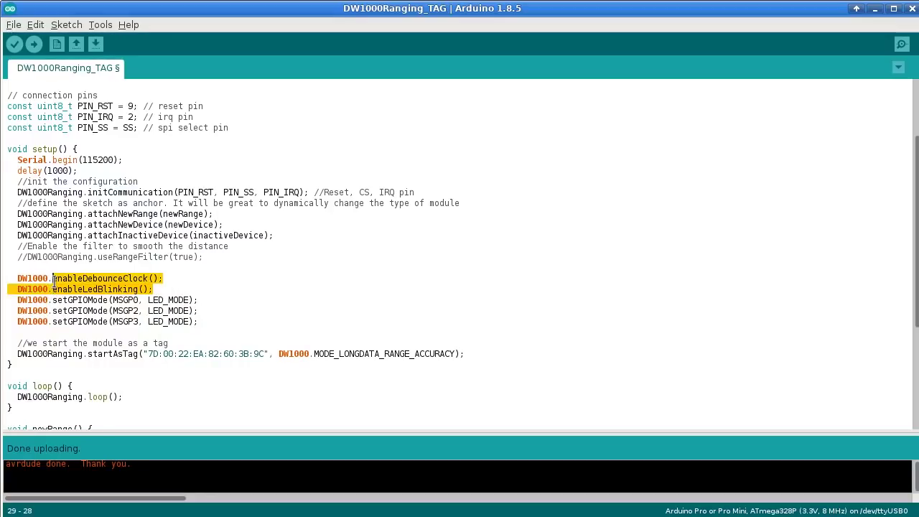
pyautogui.click(152, 288)
# Step: Switch back to the LED Blink Feature wiki page and examine the enableDebounceClock, enableLedBlinking and setGPIOMode calls in its example setup() code
pyautogui.hotkey('alt', 'Tab')
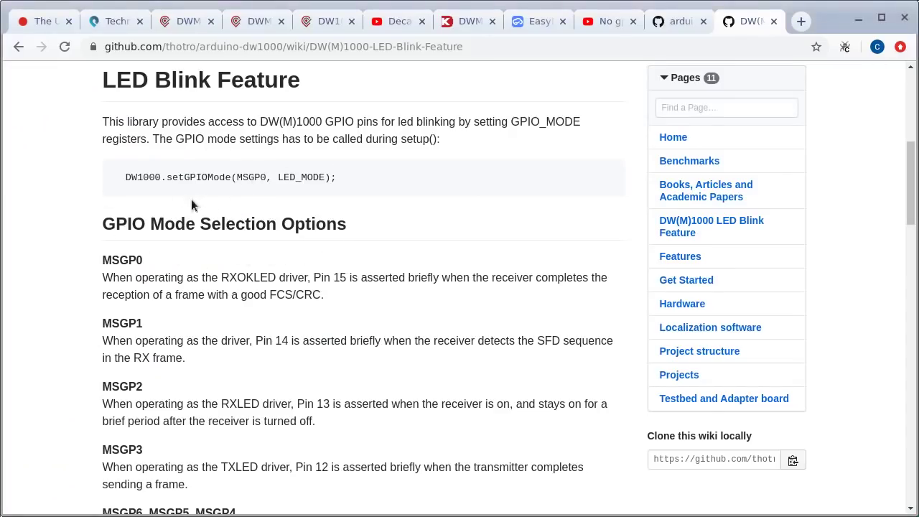
pyautogui.scroll(-10, 51, 186)
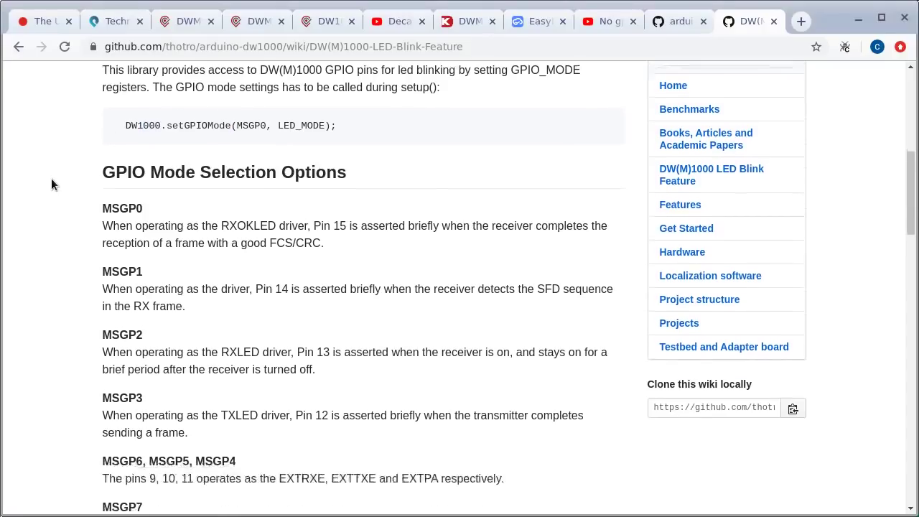
pyautogui.scroll(-10, 52, 204)
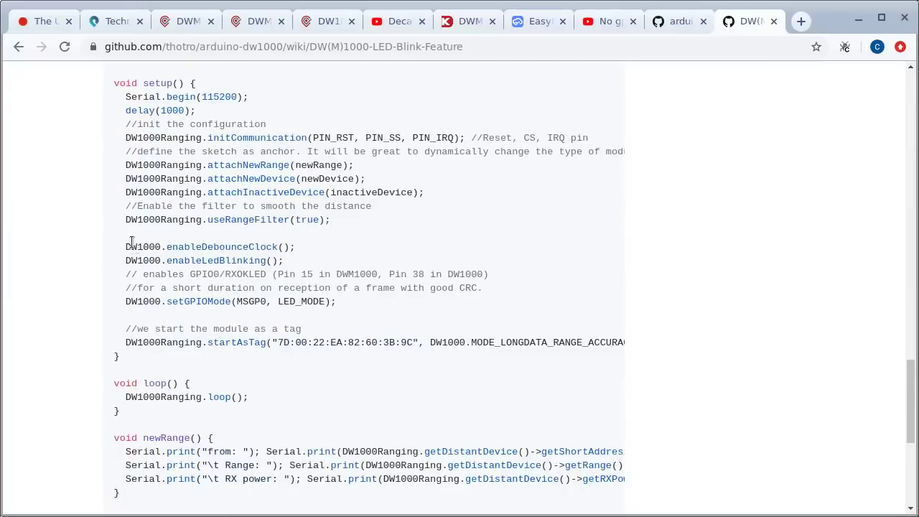
pyautogui.moveTo(124, 246); pyautogui.dragTo(287, 259)
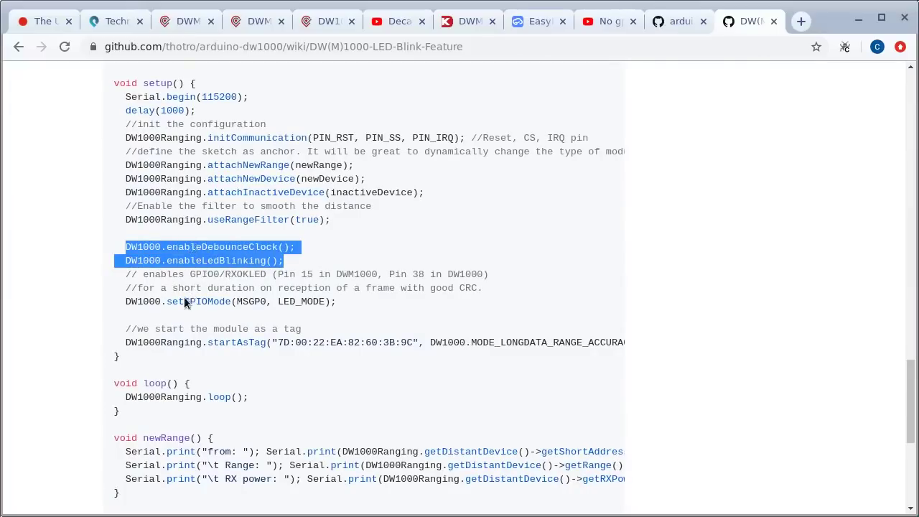
pyautogui.click(284, 300)
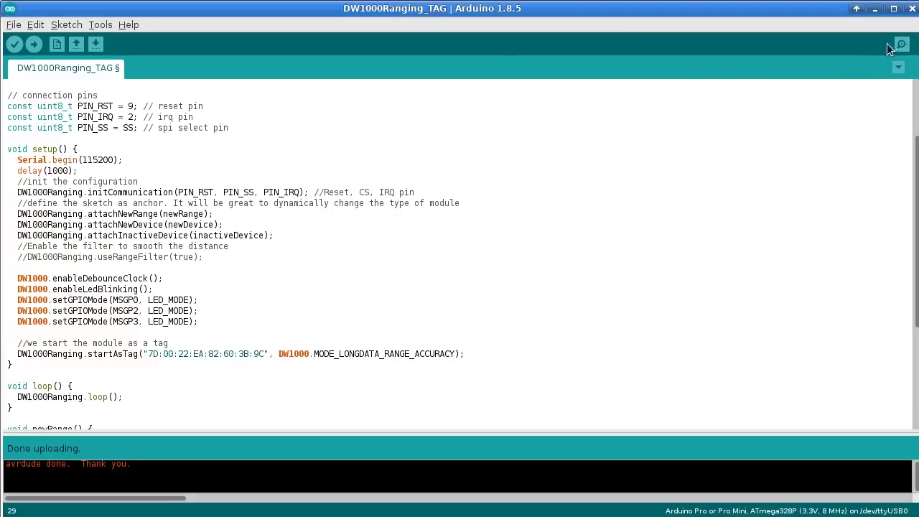
# Step: Open the Arduino serial monitor for /dev/ttyUSB0, minimize the sketch window and move the monitor aside so both boards in the camera view are uncovered
pyautogui.click(899, 45)
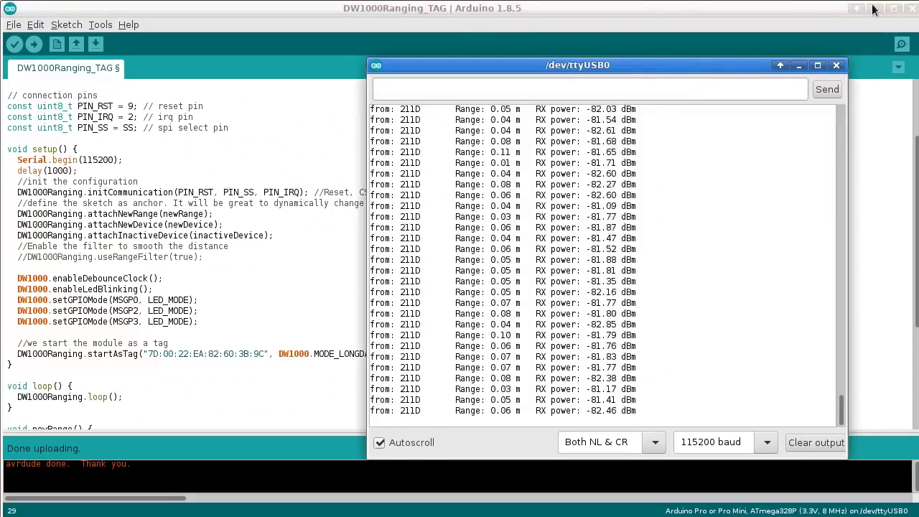
pyautogui.click(874, 9)
pyautogui.moveTo(573, 64); pyautogui.dragTo(617, 45)
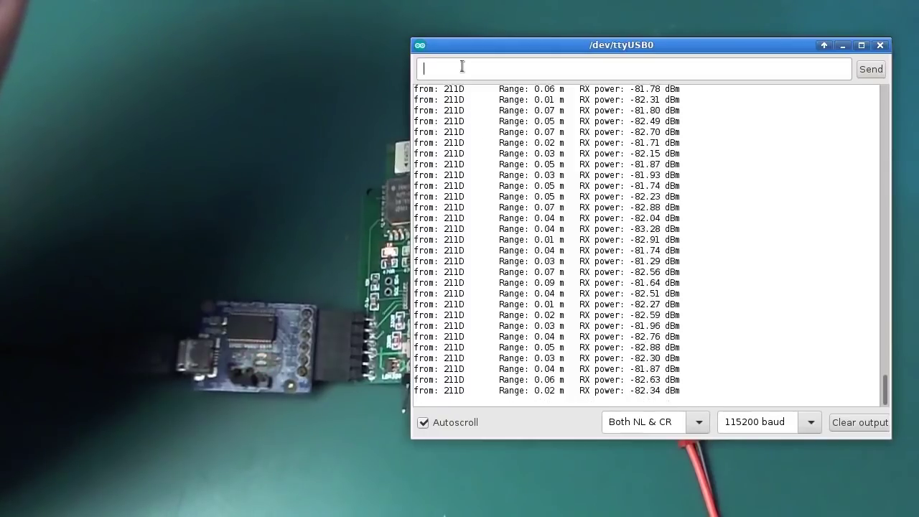
pyautogui.moveTo(462, 54); pyautogui.dragTo(679, 51)
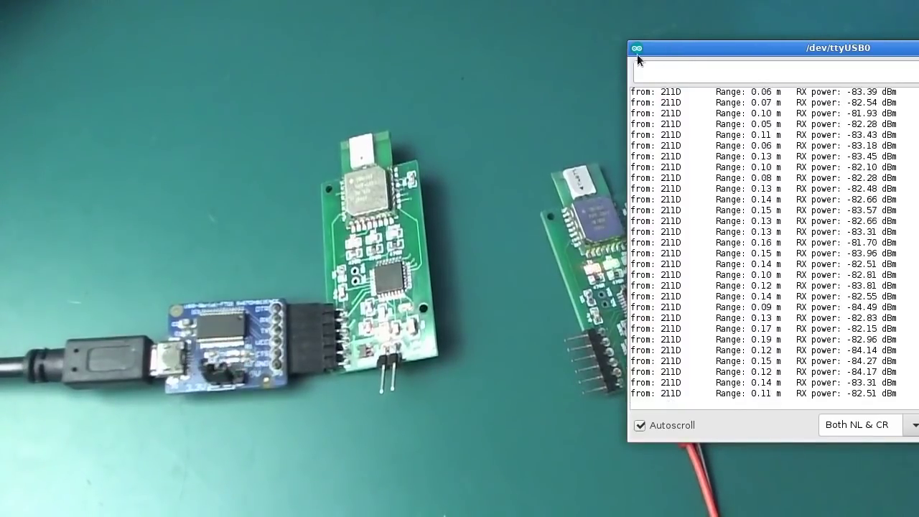
pyautogui.moveTo(682, 49); pyautogui.dragTo(825, 49)
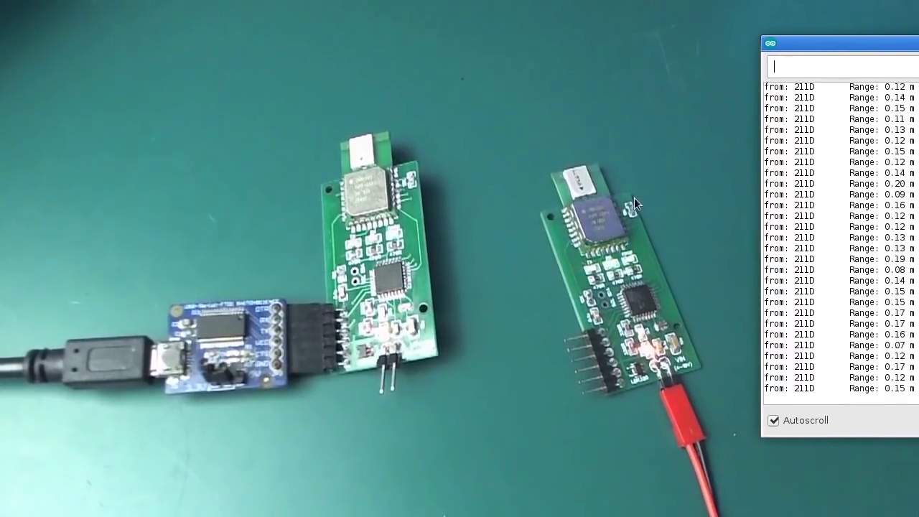